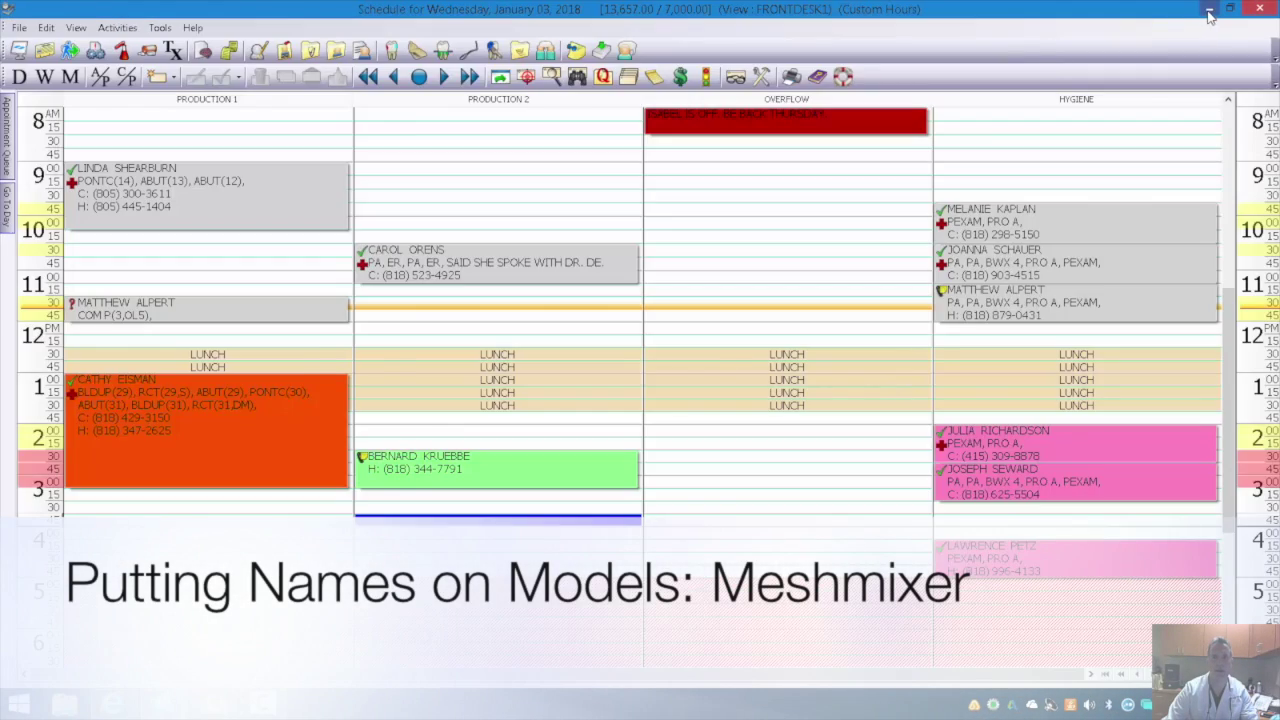
# - Minimize the schedule, launch Meshmixer, import August.stl from the desktop and maximize the window
pyautogui.click(1210, 14)
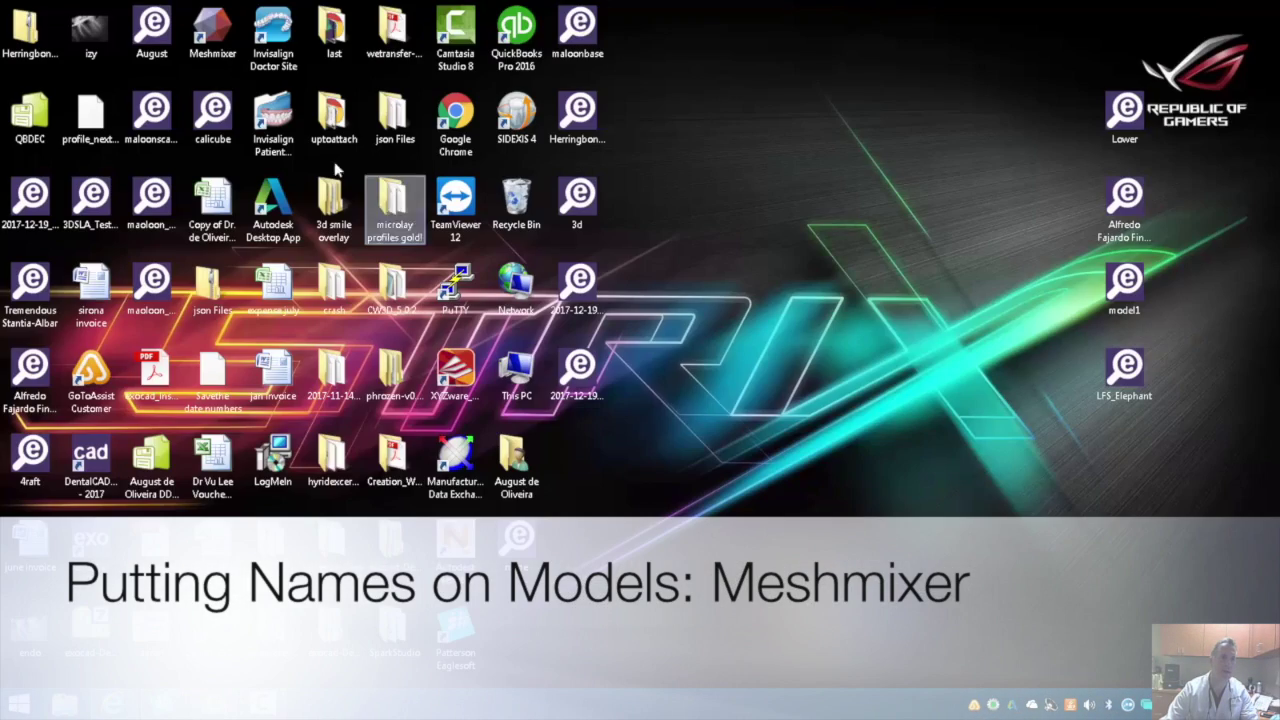
pyautogui.doubleClick(209, 36)
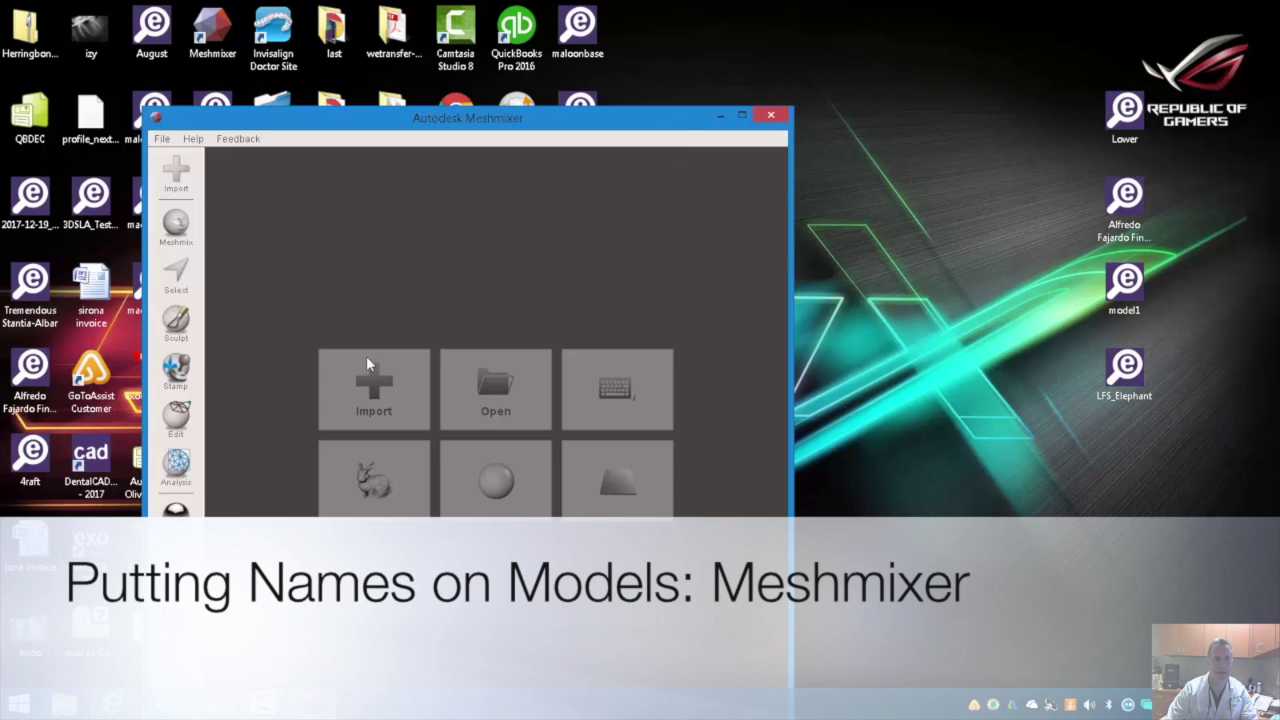
pyautogui.click(368, 365)
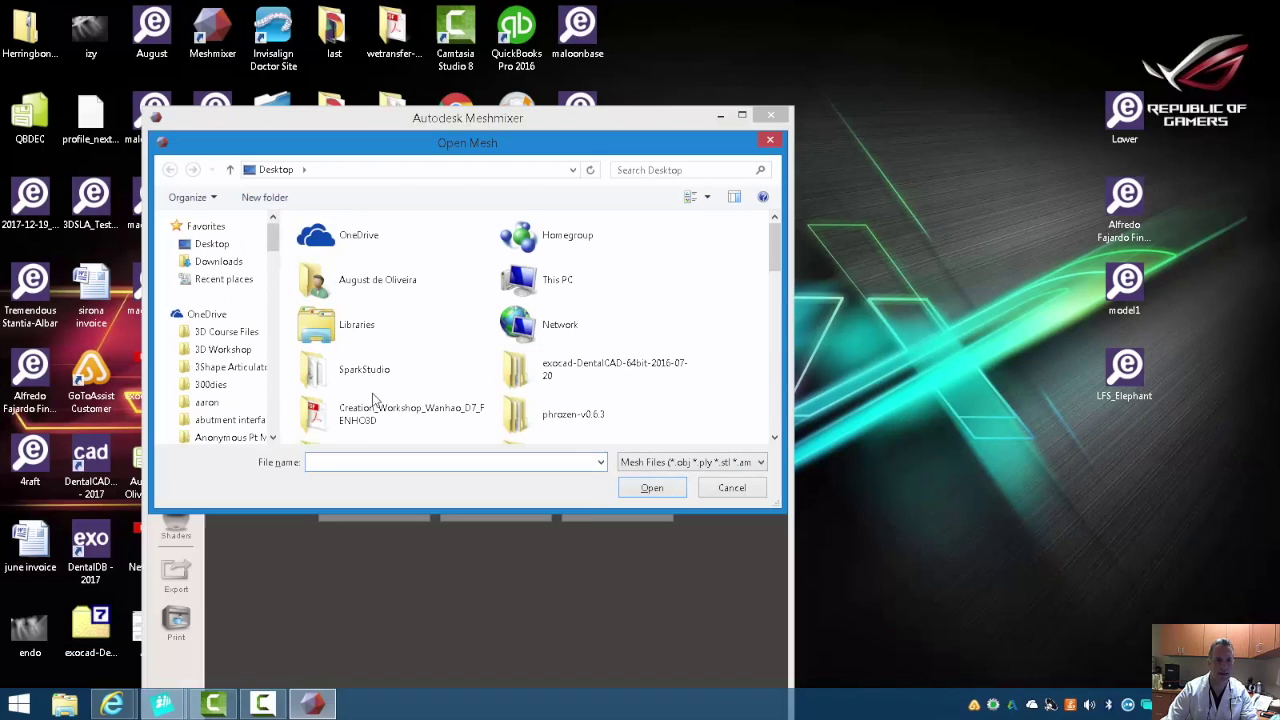
pyautogui.write('au')
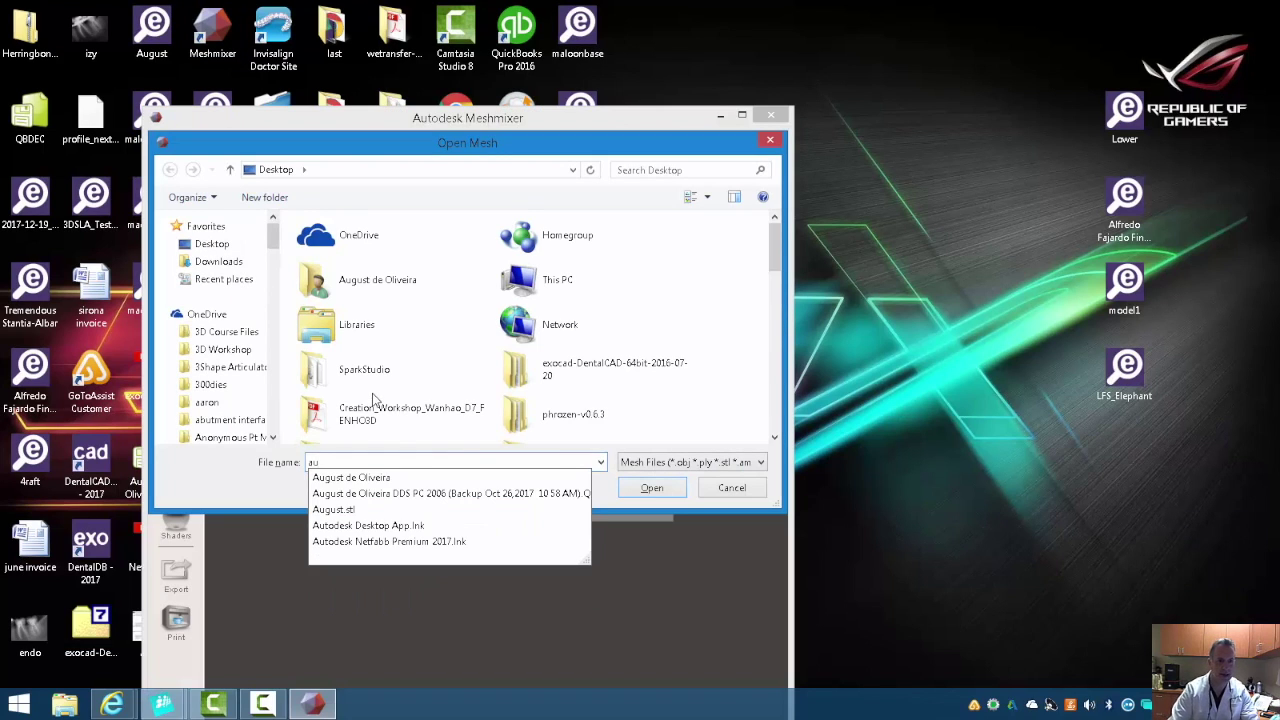
pyautogui.click(360, 510)
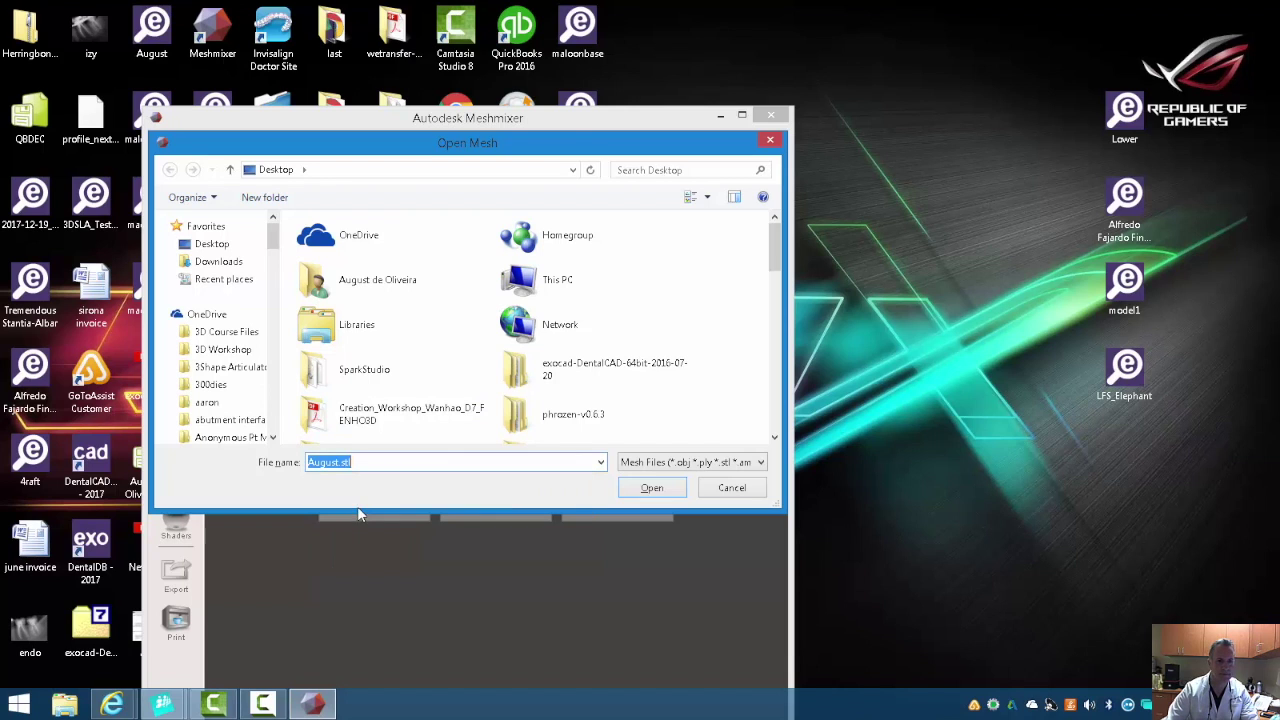
pyautogui.click(652, 487)
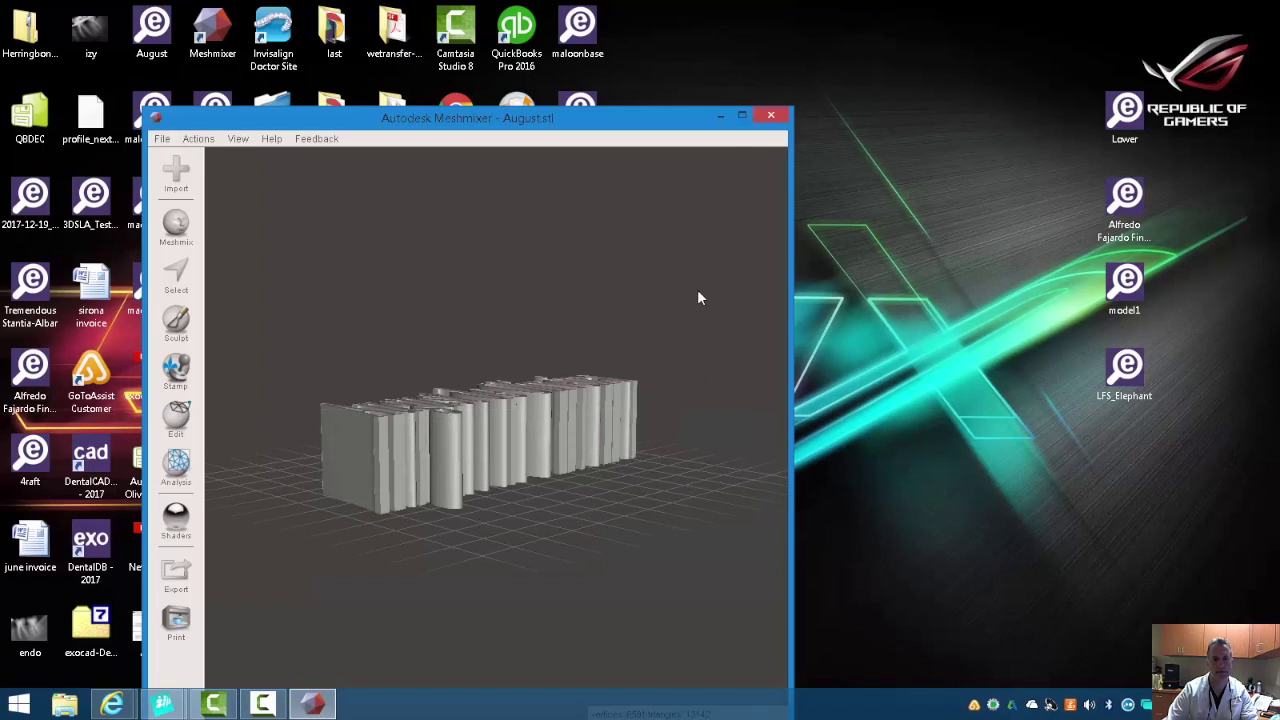
pyautogui.click(742, 115)
# - Scale the imported name lettering down uniformly to about 20 mm long and accept the transform
pyautogui.moveTo(1012, 195); pyautogui.dragTo(884, 396, button='right')
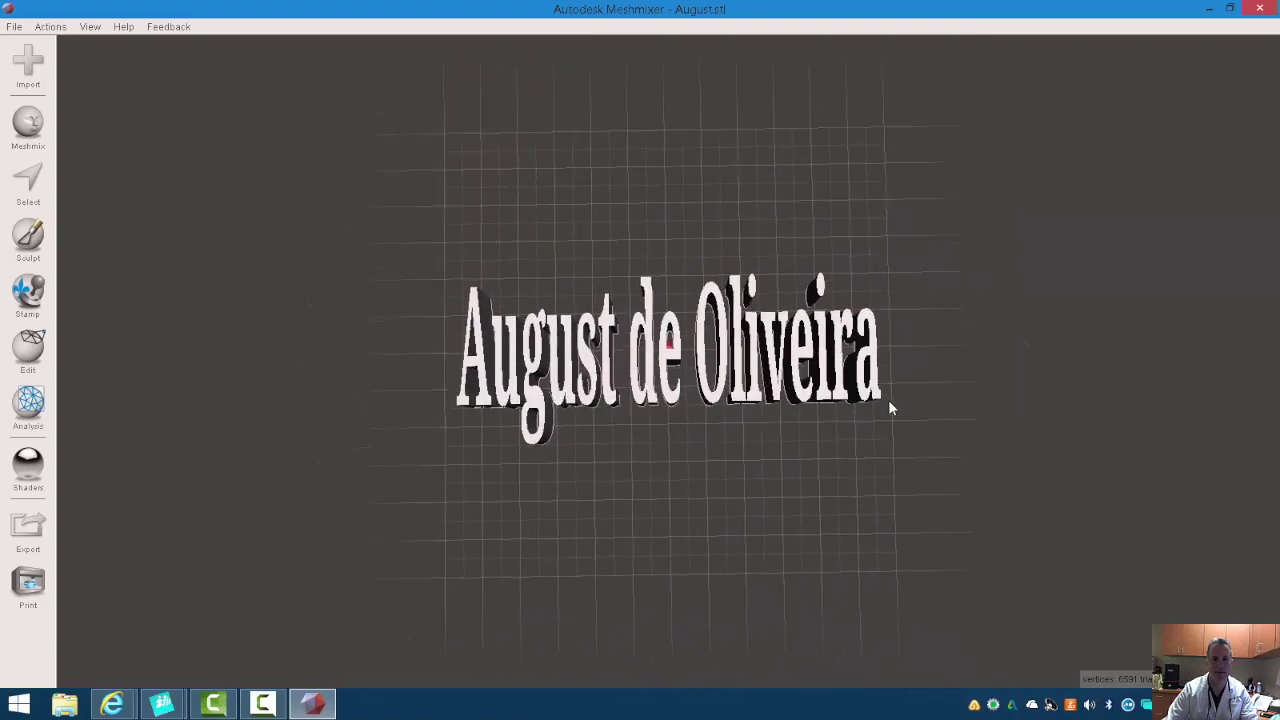
pyautogui.hotkey('ctrl', 't')
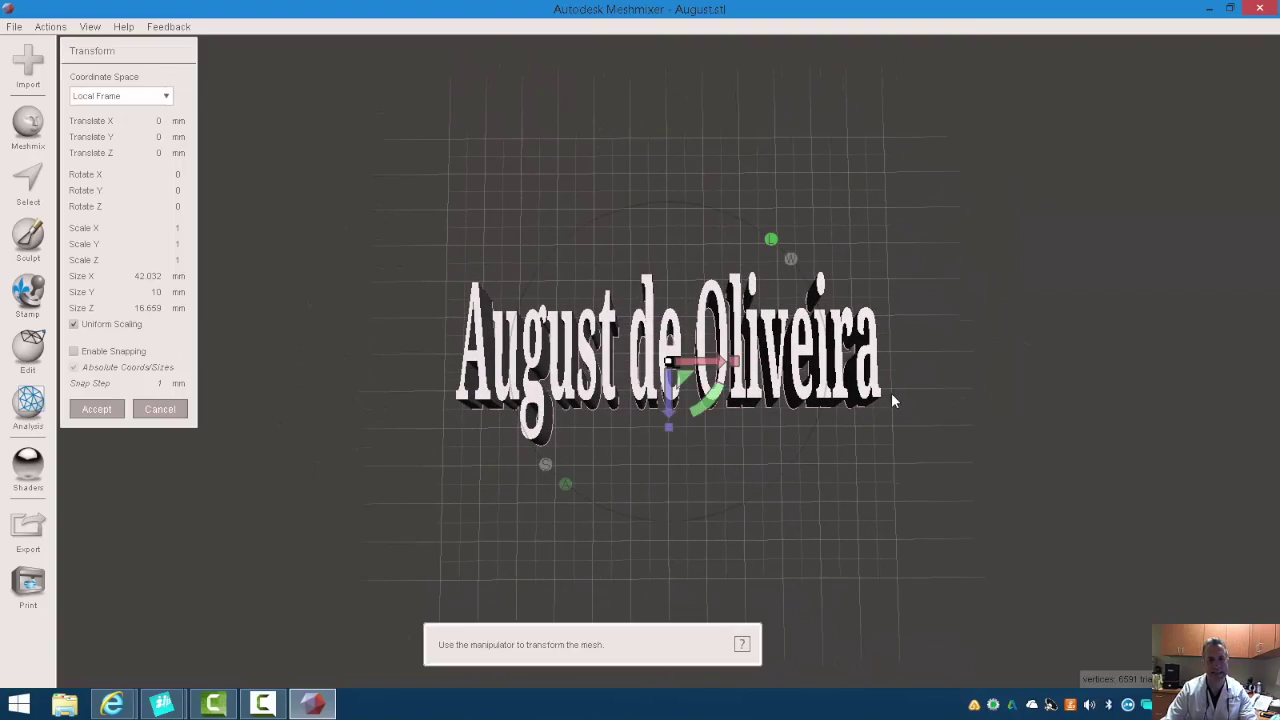
pyautogui.moveTo(942, 547); pyautogui.dragTo(951, 324, button='right')
pyautogui.moveTo(675, 366); pyautogui.dragTo(674, 572)
pyautogui.moveTo(807, 228); pyautogui.dragTo(811, 466, button='right')
pyautogui.click(97, 409)
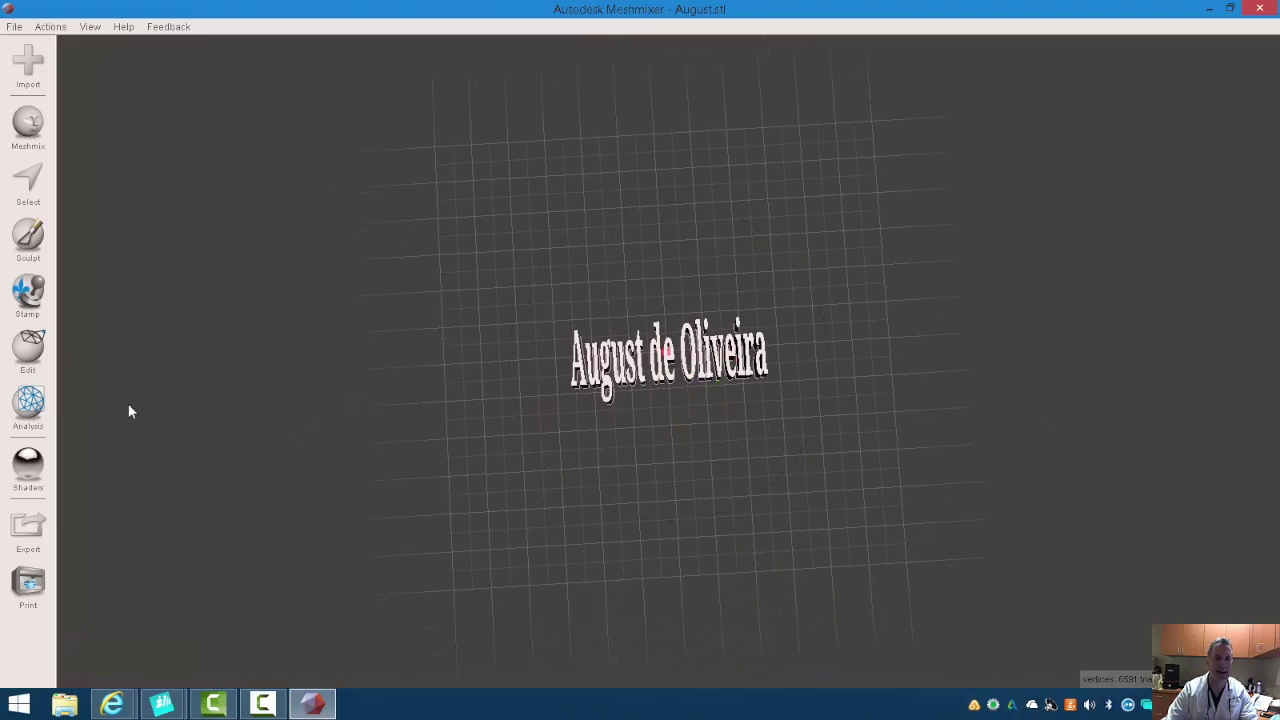
# - Append the Lower model from the desktop to the scene, declining the automatic scale repair
pyautogui.moveTo(997, 423); pyautogui.dragTo(1008, 376, button='right')
pyautogui.scroll(3, 983, 409)
pyautogui.scroll(3, 982, 410)
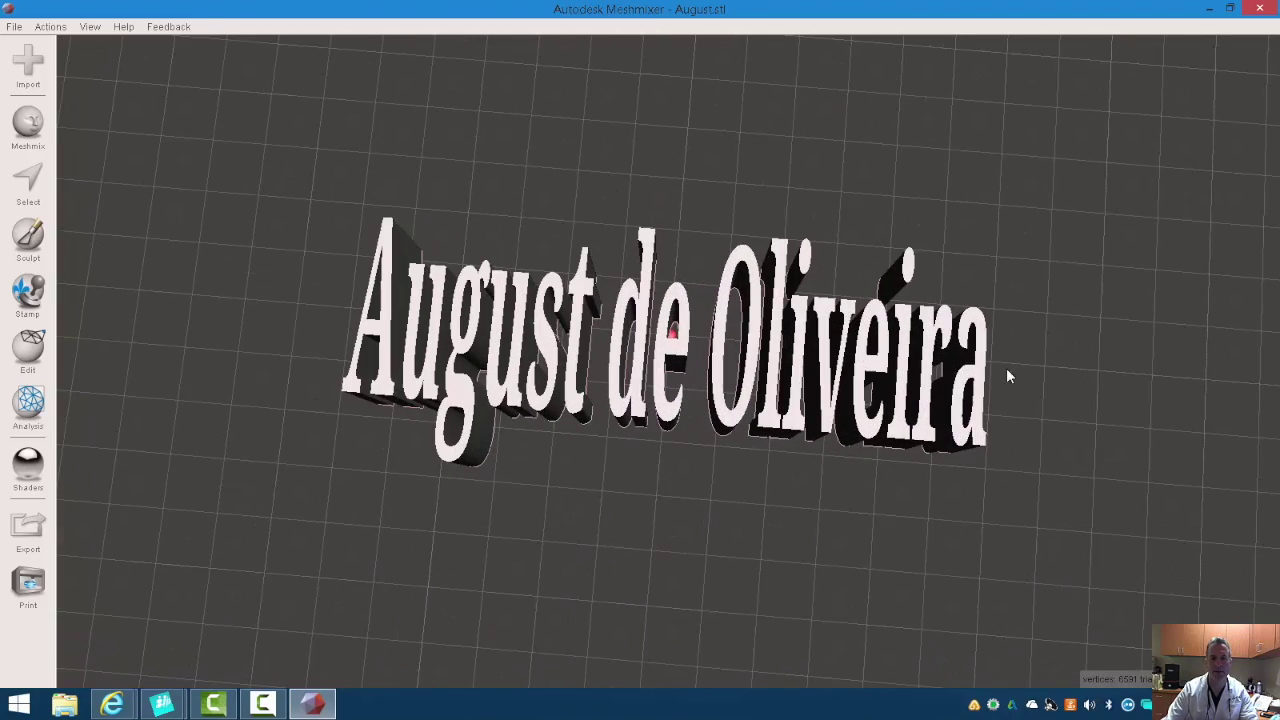
pyautogui.click(1229, 8)
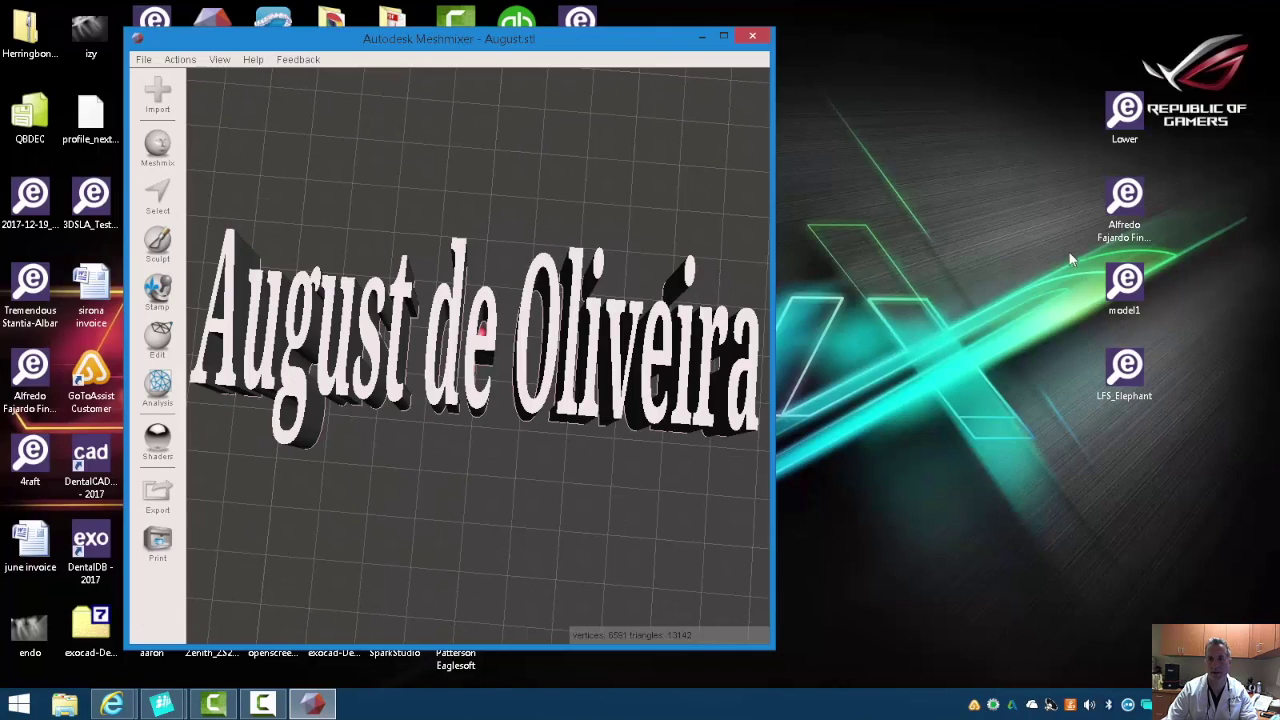
pyautogui.moveTo(1145, 118); pyautogui.dragTo(588, 175)
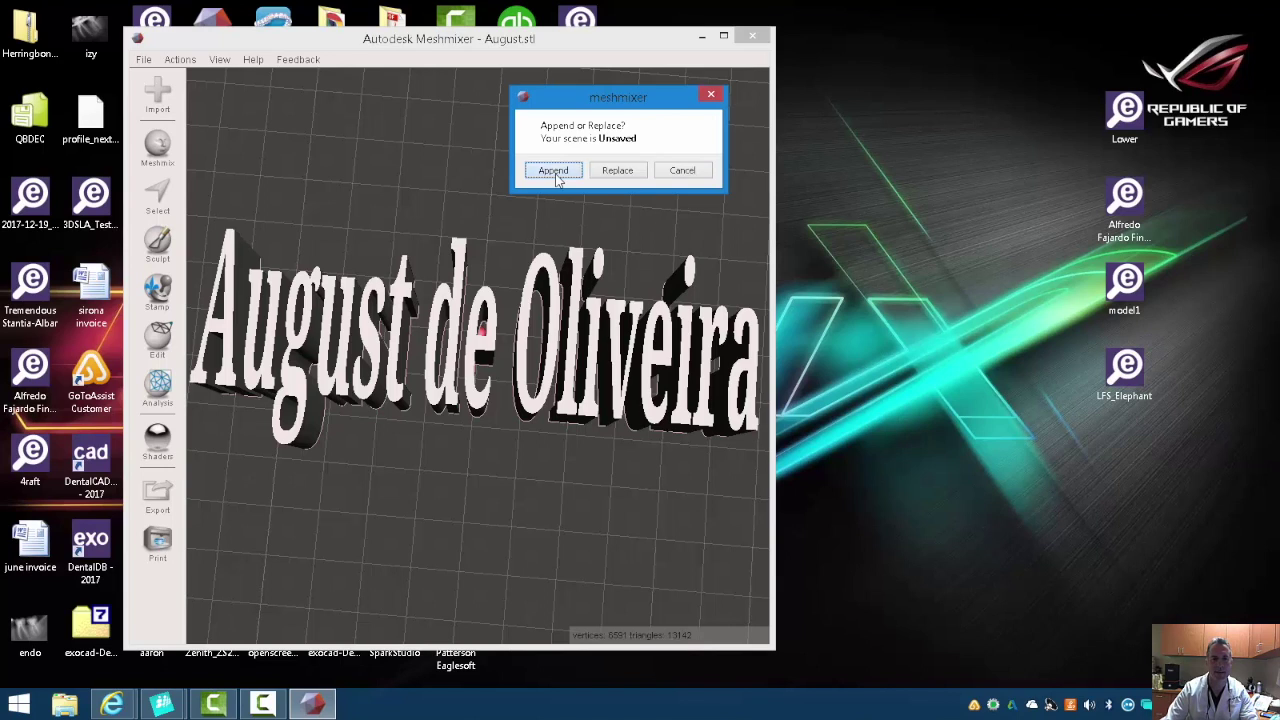
pyautogui.click(553, 171)
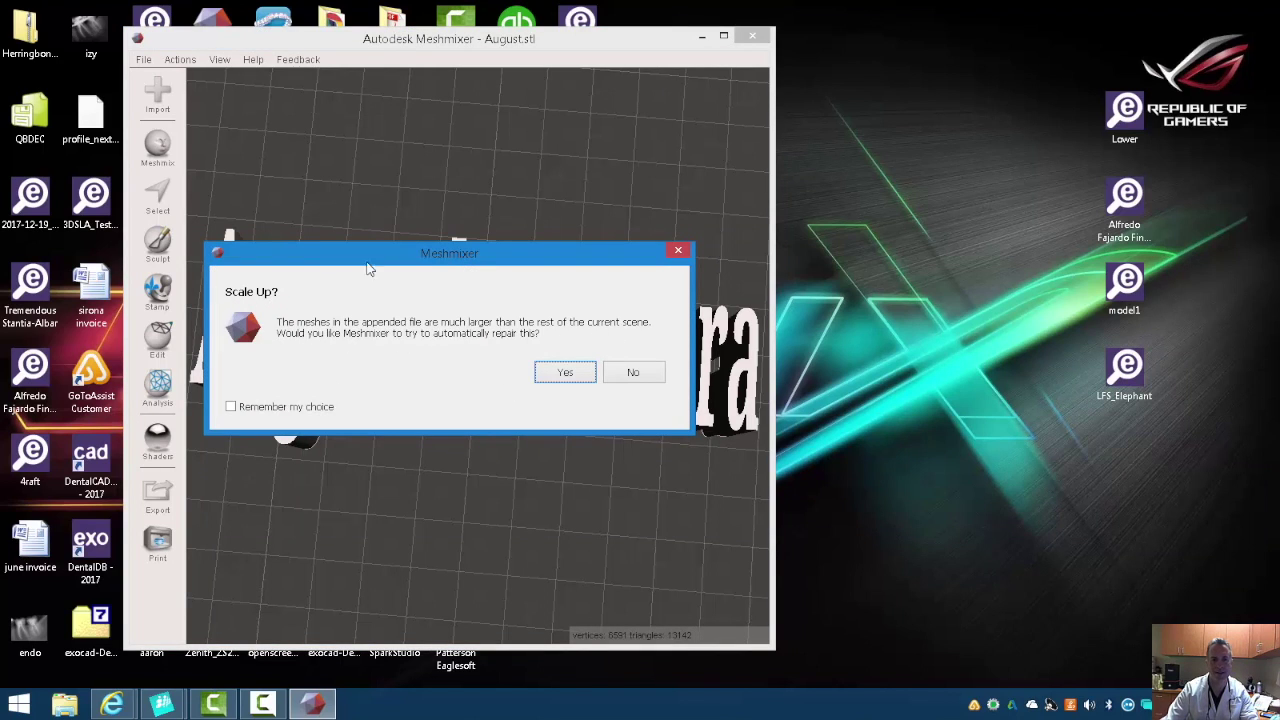
pyautogui.click(633, 374)
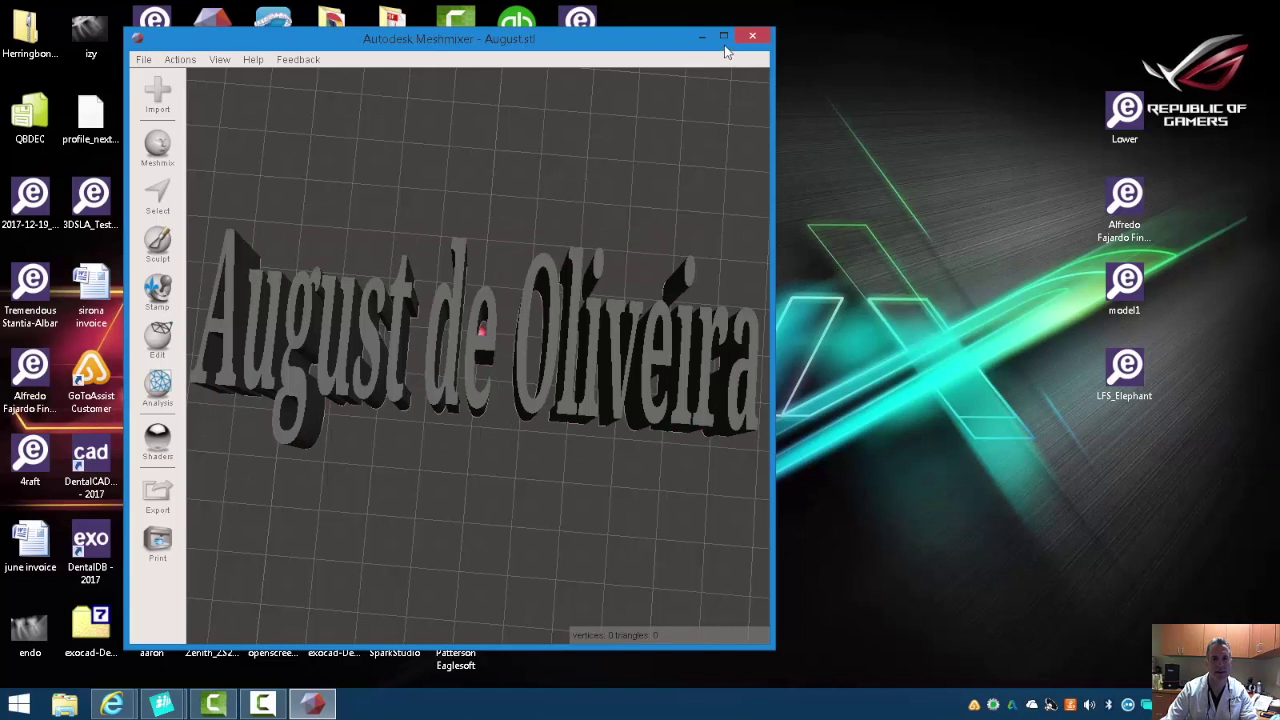
pyautogui.click(724, 37)
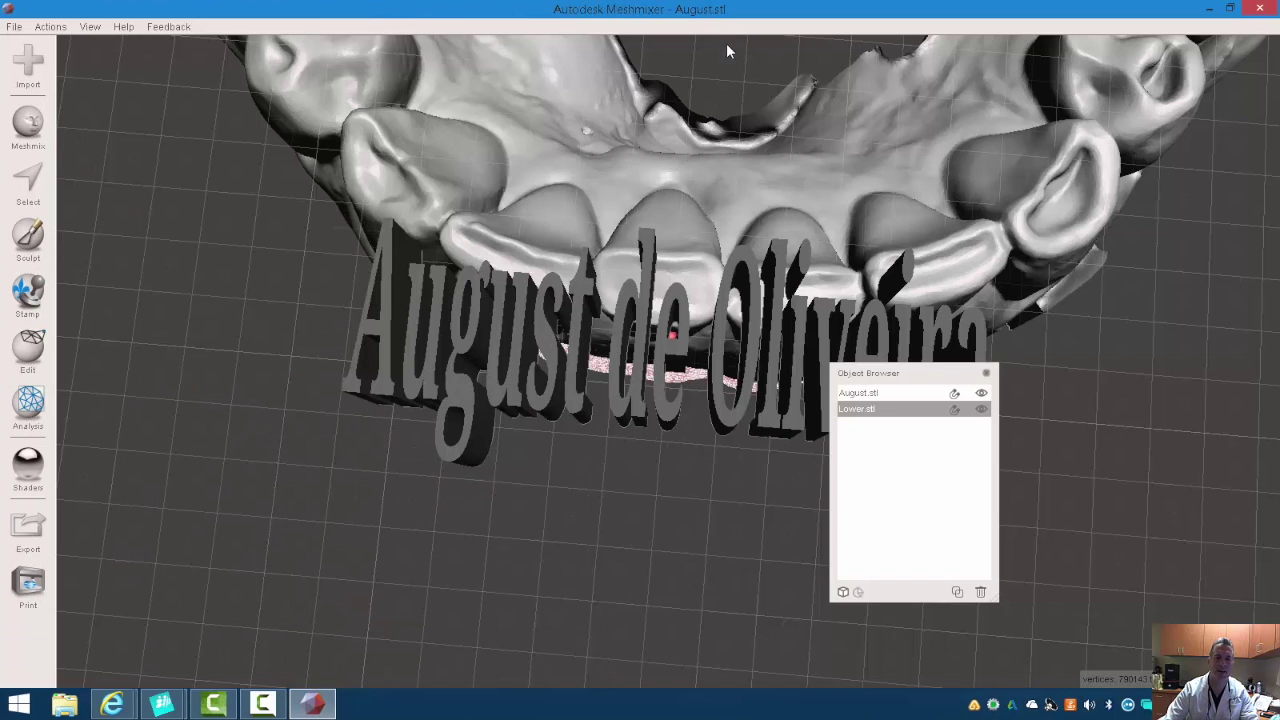
# - Move the name lettering alongside the arch's molars, about X 33 mm and Z -35 mm, and rotate it upright by about X 90° and Z -78°
pyautogui.scroll(-5, 855, 240)
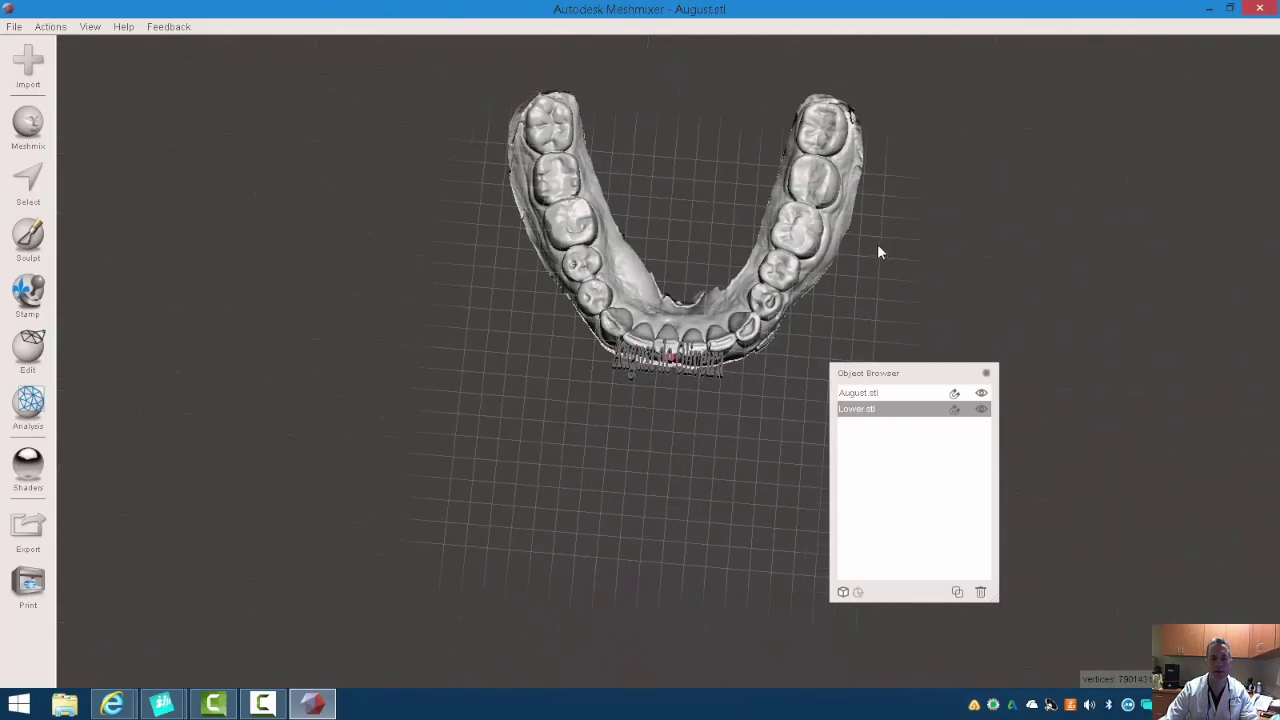
pyautogui.moveTo(877, 250); pyautogui.dragTo(700, 185, button='right')
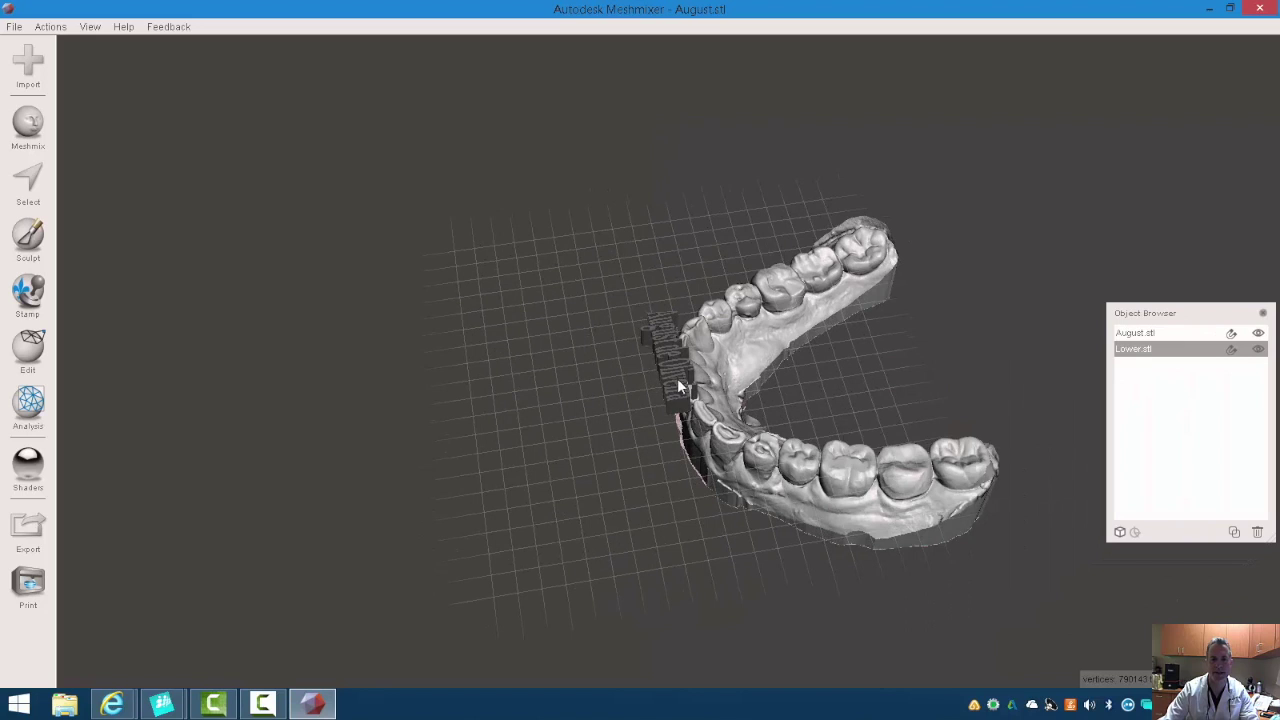
pyautogui.click(677, 385)
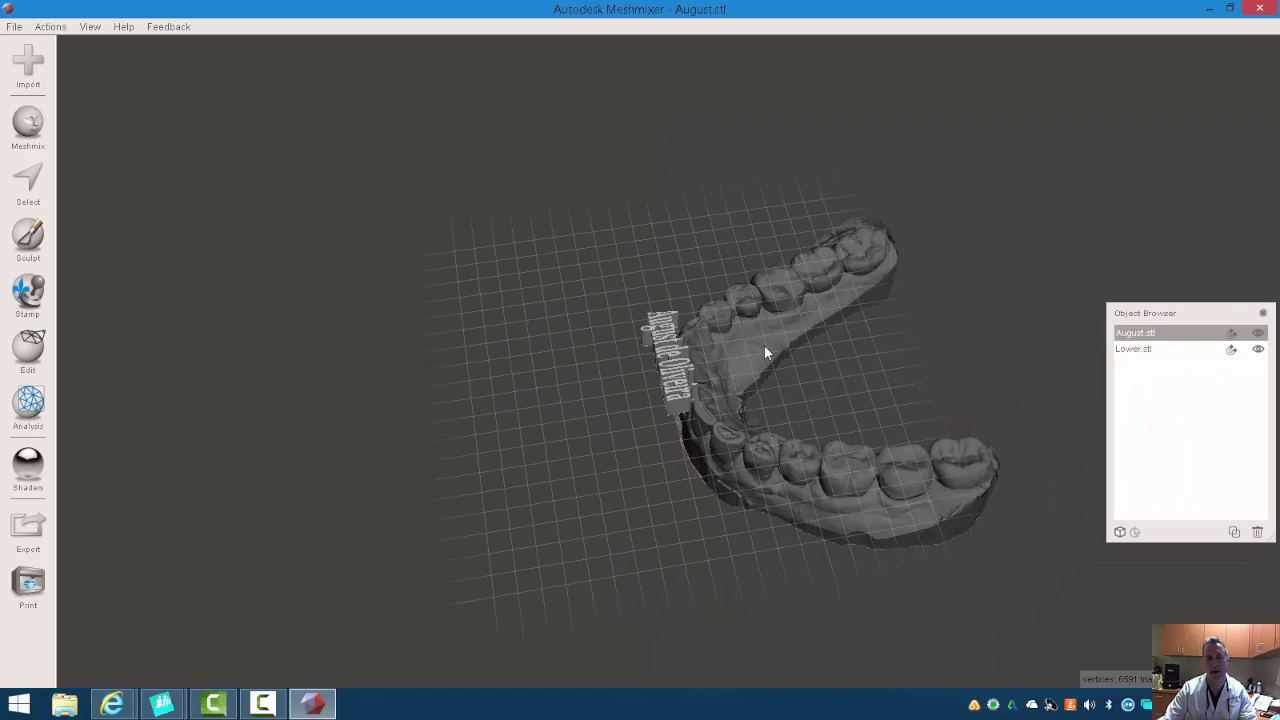
pyautogui.moveTo(764, 347); pyautogui.dragTo(972, 485, button='right')
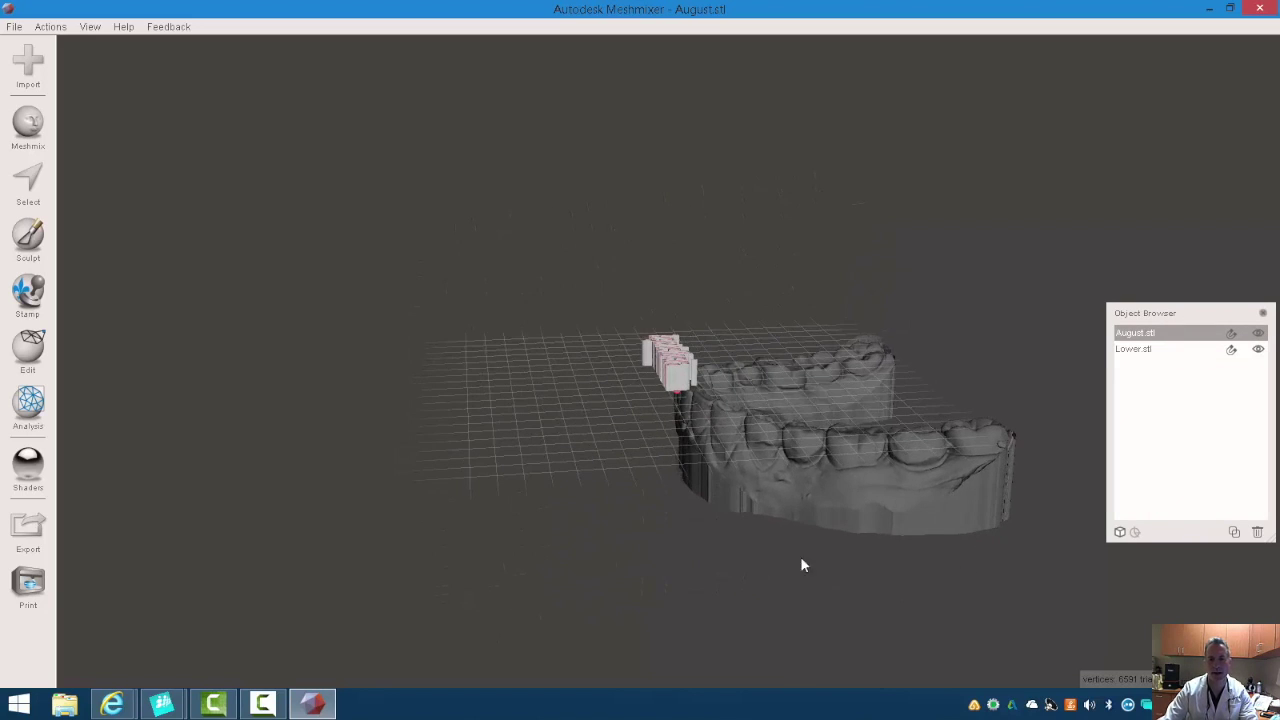
pyautogui.moveTo(952, 338); pyautogui.dragTo(986, 486, button='right')
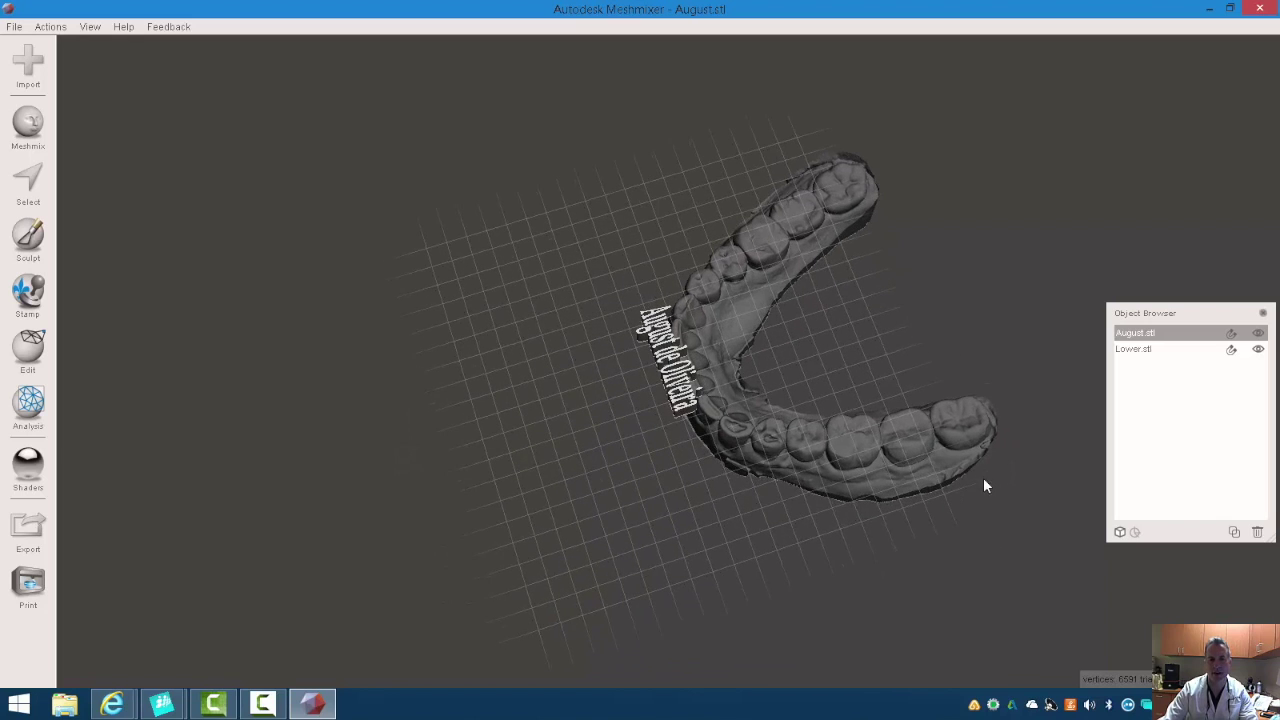
pyautogui.press('t')
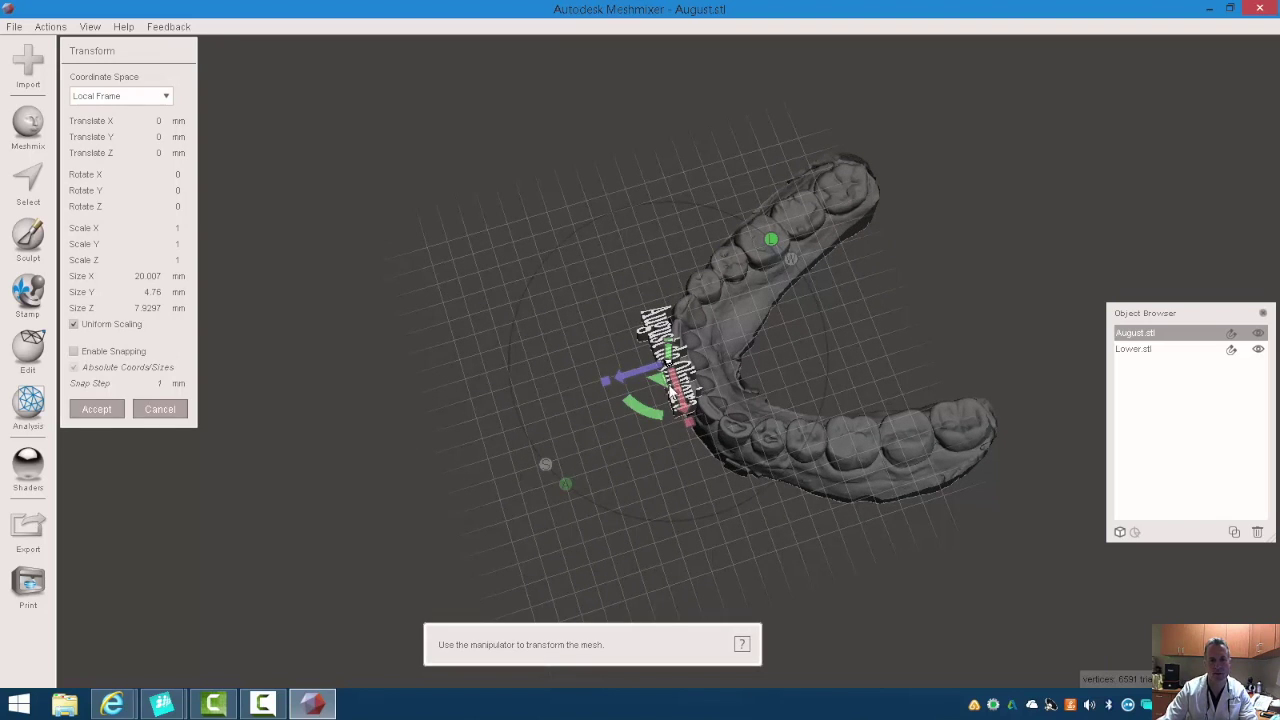
pyautogui.moveTo(668, 388); pyautogui.dragTo(940, 510)
pyautogui.moveTo(1075, 520); pyautogui.dragTo(811, 432, button='right')
pyautogui.moveTo(826, 381); pyautogui.dragTo(812, 471)
pyautogui.moveTo(516, 248); pyautogui.dragTo(629, 451, button='right')
pyautogui.moveTo(822, 584); pyautogui.dragTo(1042, 601)
pyautogui.moveTo(1042, 601); pyautogui.dragTo(1065, 448, button='right')
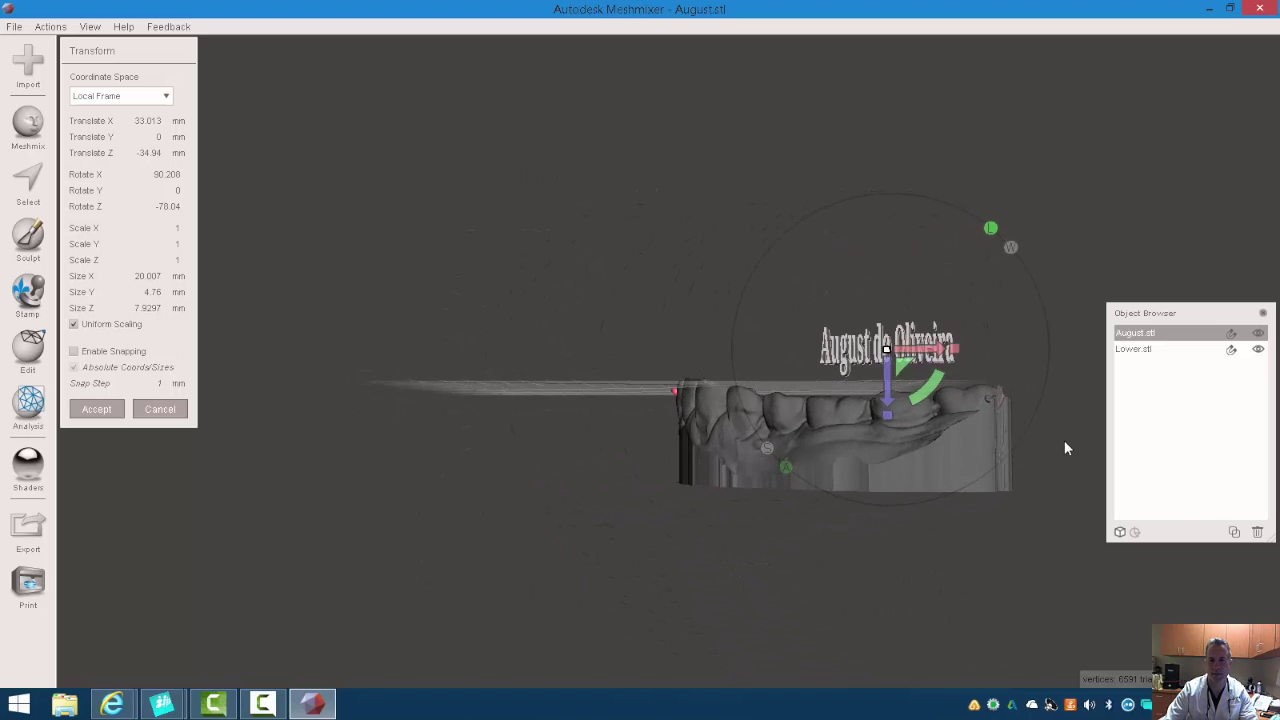
# - Lower the lettering to about Y -15.5 mm, push it into the side of the model base, tilt it to fit, and accept
pyautogui.moveTo(885, 403); pyautogui.dragTo(877, 487)
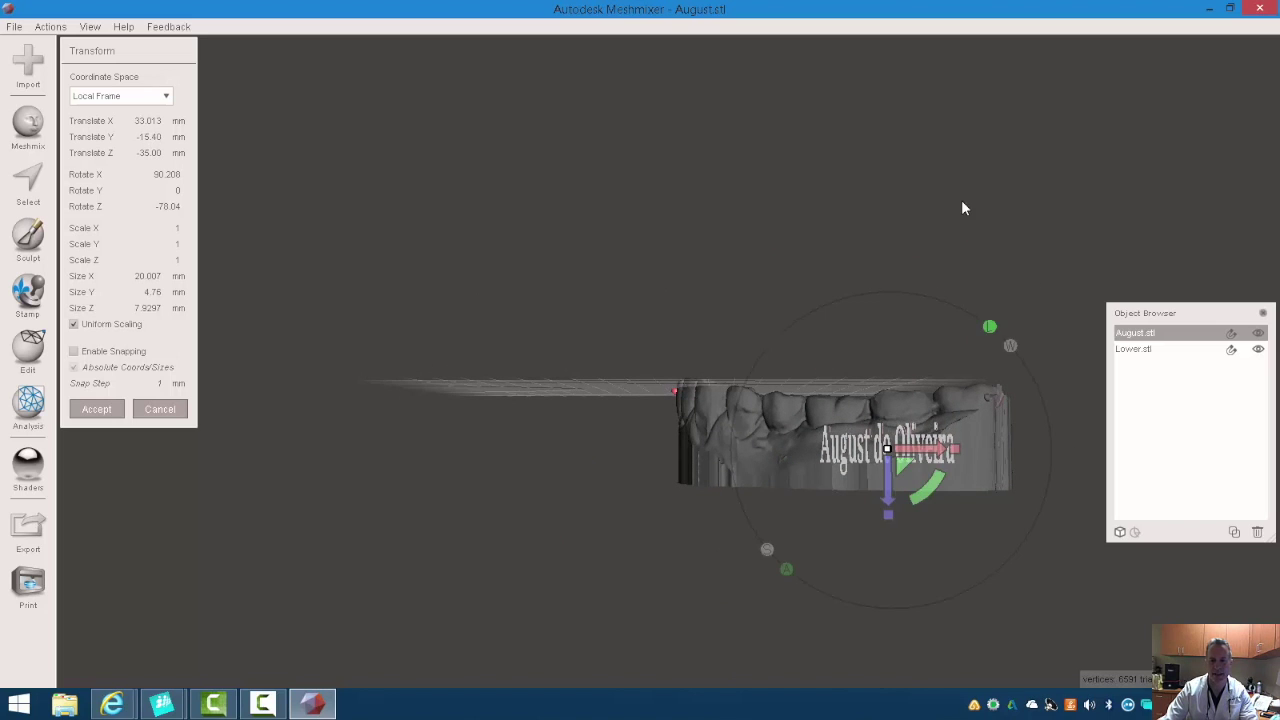
pyautogui.moveTo(963, 206); pyautogui.dragTo(741, 347, button='right')
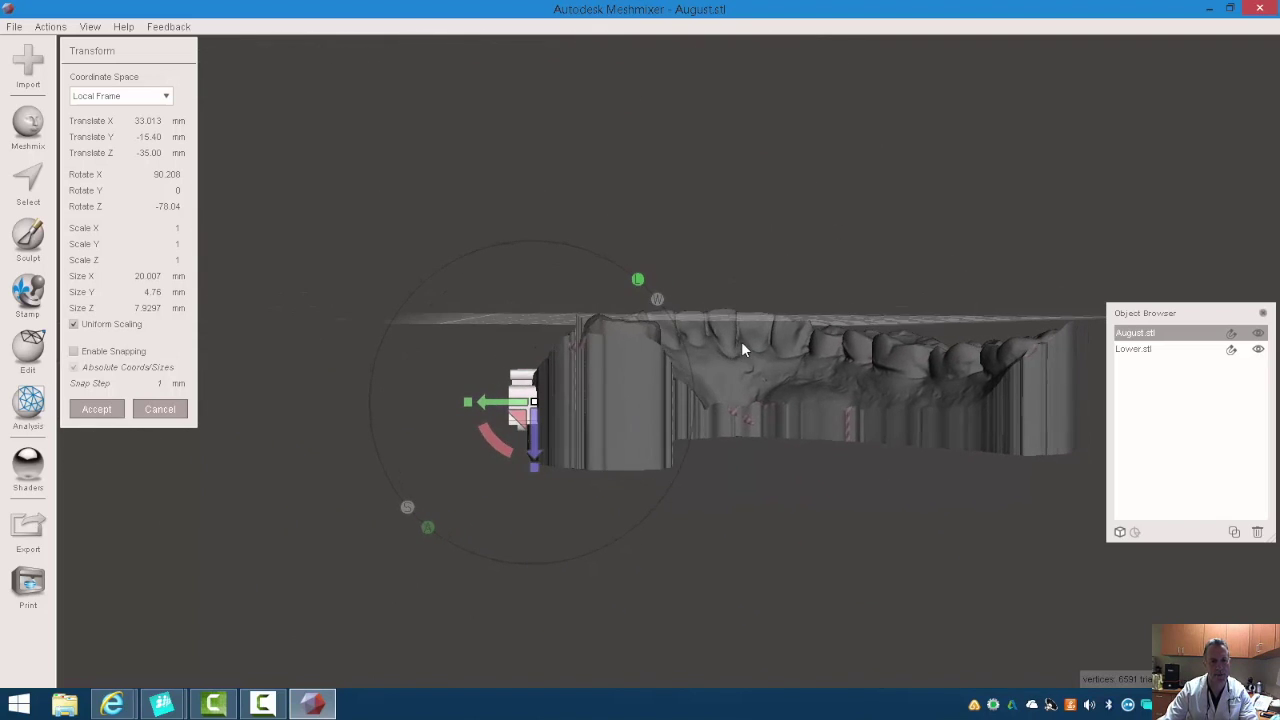
pyautogui.moveTo(514, 408); pyautogui.dragTo(526, 408)
pyautogui.moveTo(463, 516)
pyautogui.mouseDown(button='right')
pyautogui.moveTo(866, 517)
pyautogui.moveTo(598, 484)
pyautogui.moveTo(555, 520)
pyautogui.moveTo(546, 512)
pyautogui.moveTo(563, 577)
pyautogui.moveTo(554, 531)
pyautogui.moveTo(443, 534)
pyautogui.moveTo(490, 632)
pyautogui.moveTo(445, 519)
pyautogui.mouseUp(button='right')
pyautogui.moveTo(520, 452); pyautogui.dragTo(525, 410)
pyautogui.moveTo(449, 538); pyautogui.dragTo(634, 543, button='right')
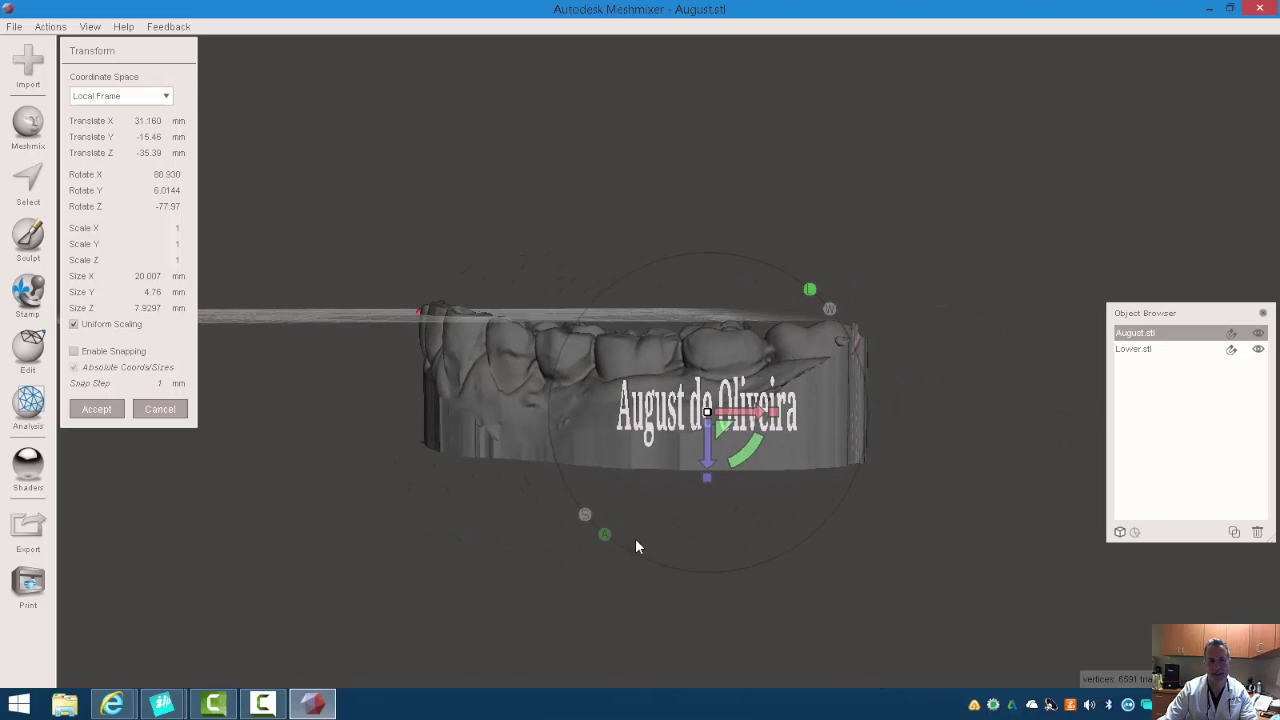
pyautogui.click(86, 410)
# - Combine the name lettering and the lower arch model into a single object
pyautogui.moveTo(895, 228); pyautogui.dragTo(858, 323, button='right')
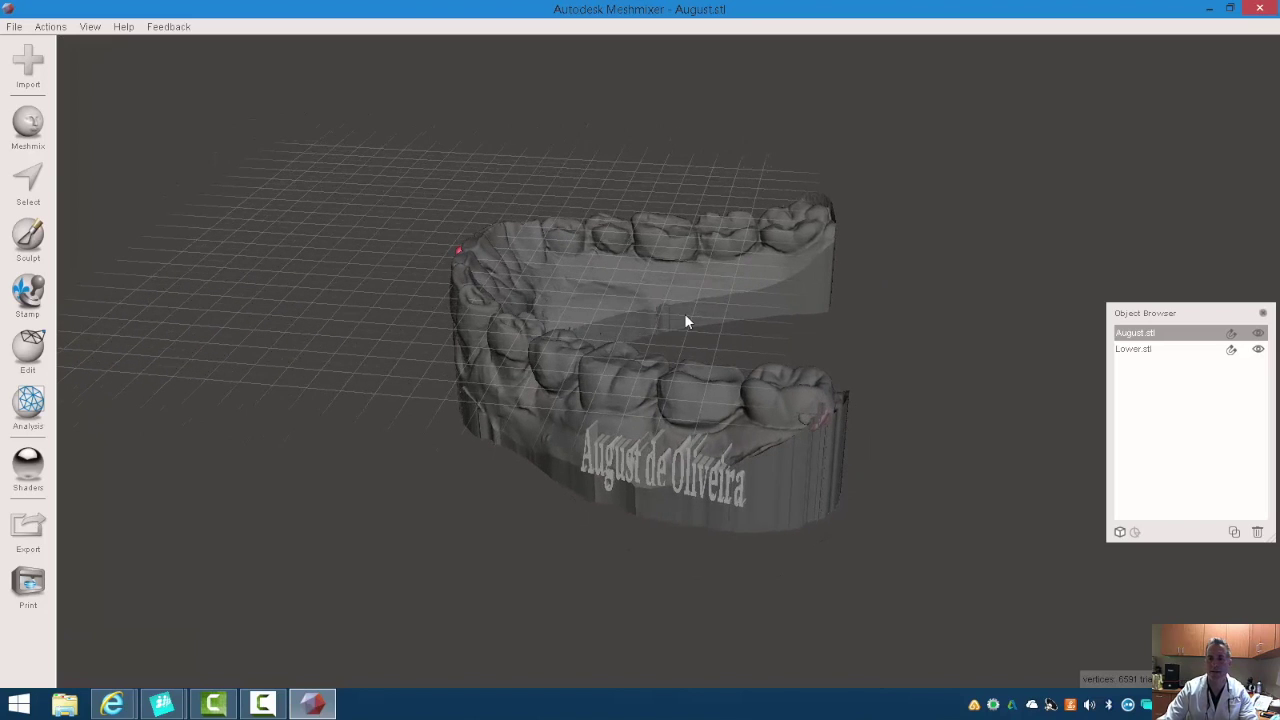
pyautogui.keyDown('shift'); pyautogui.click(1138, 350); pyautogui.keyUp('shift')
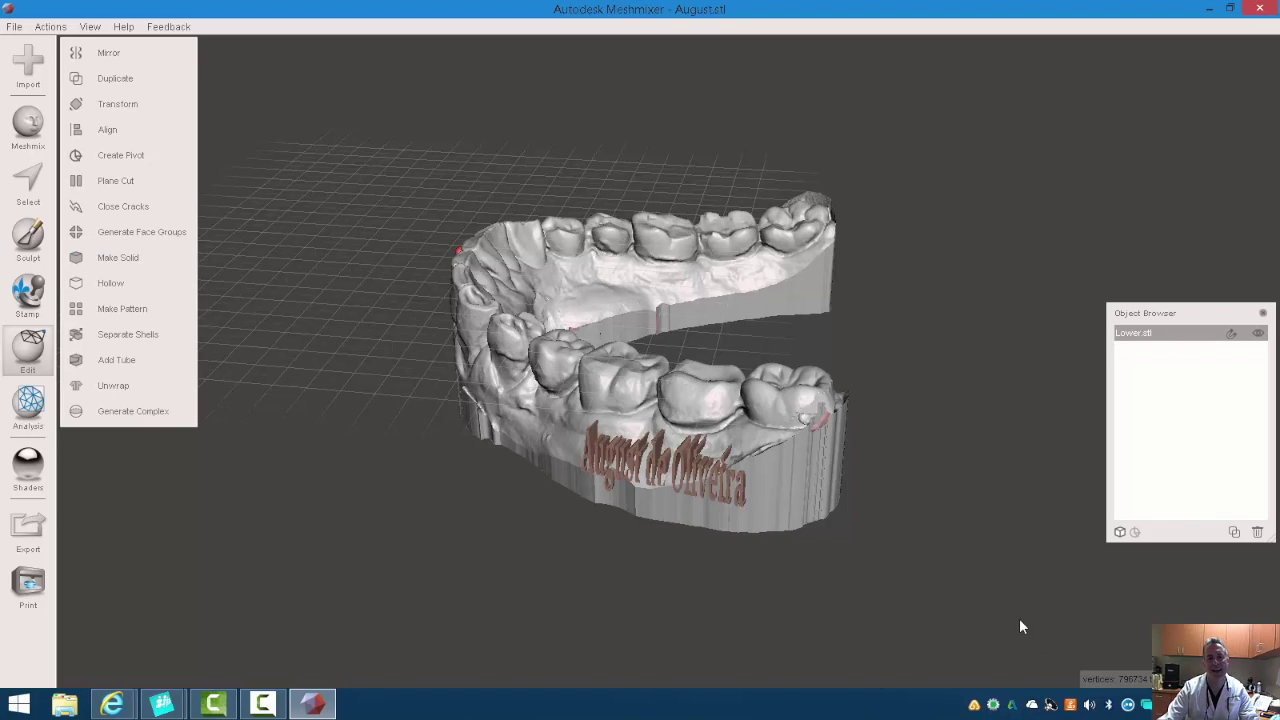
pyautogui.moveTo(1021, 627); pyautogui.dragTo(1091, 543, button='right')
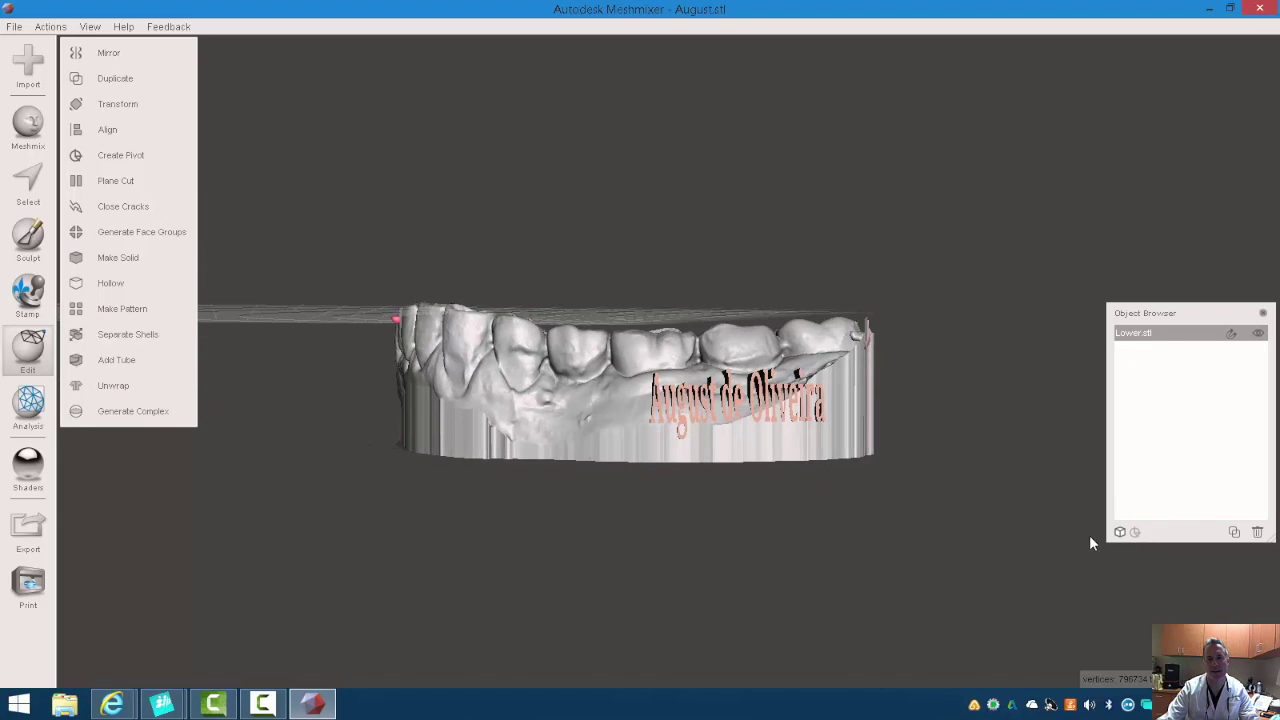
pyautogui.moveTo(1150, 313); pyautogui.dragTo(1030, 254)
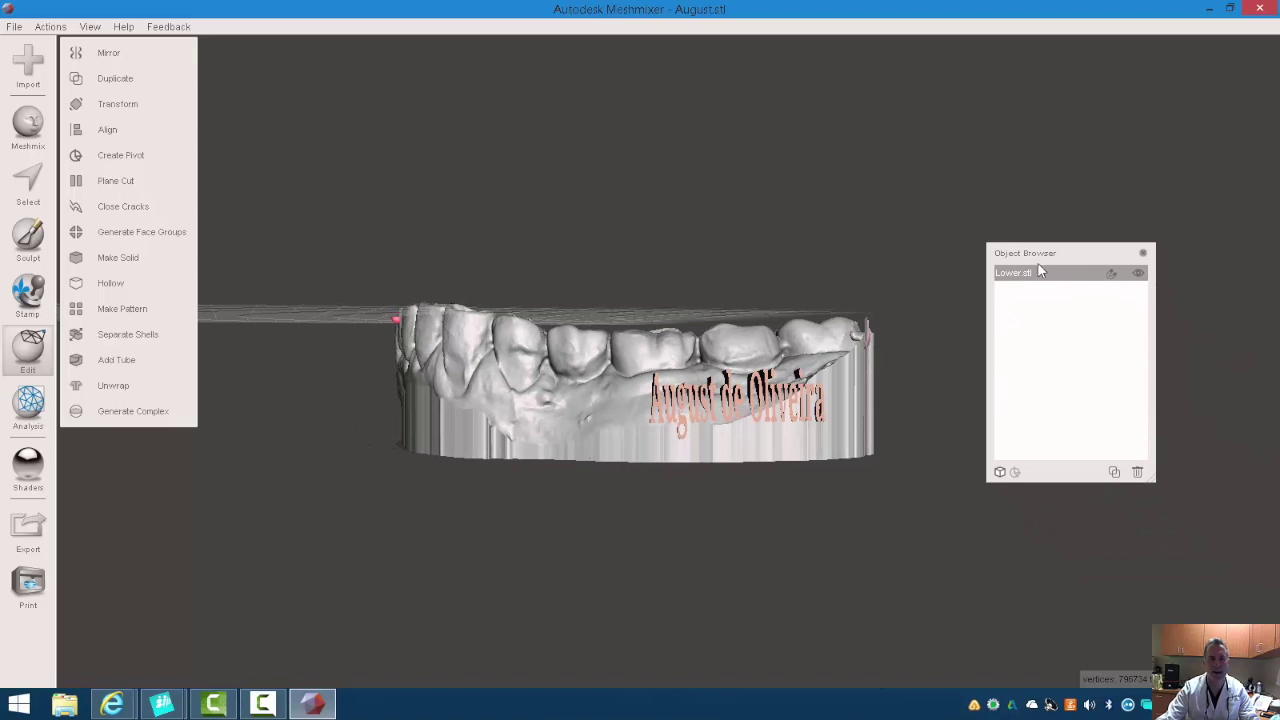
# - Export the combined model to the desktop as a binary STL named augustmodel
pyautogui.click(28, 530)
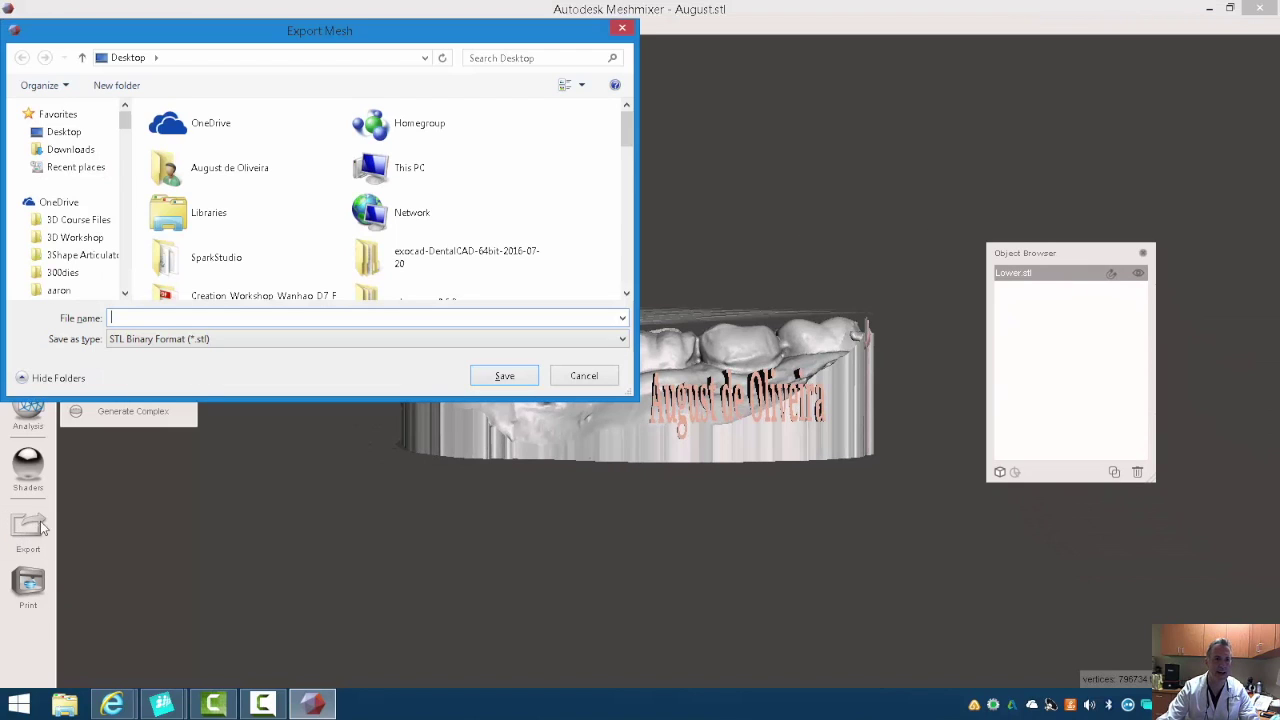
pyautogui.click(145, 317)
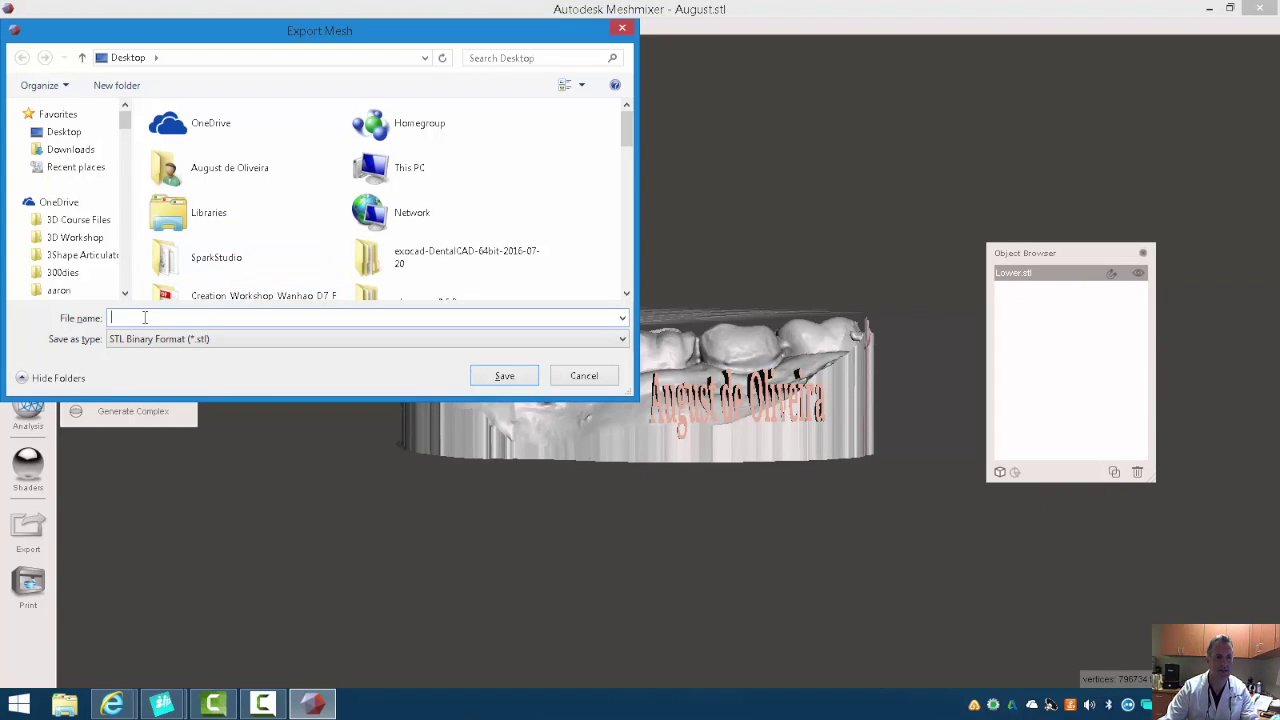
pyautogui.write('august')
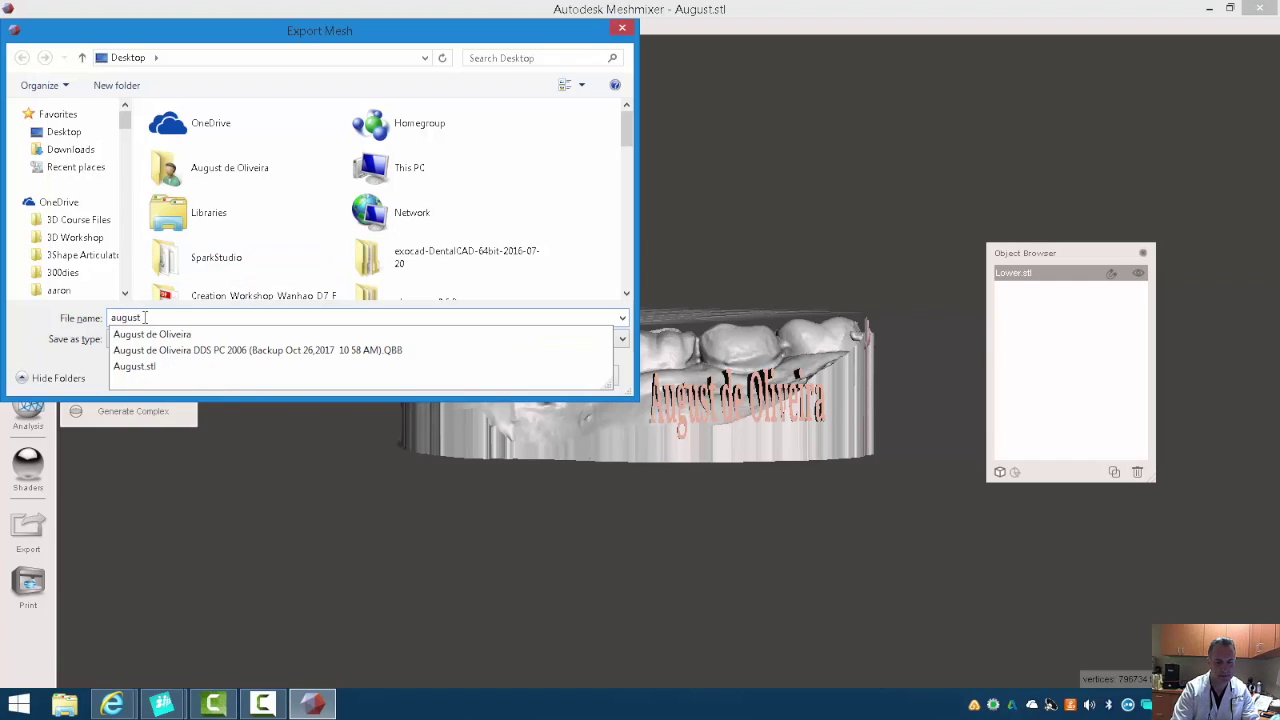
pyautogui.write('.stl')
pyautogui.press('Return')
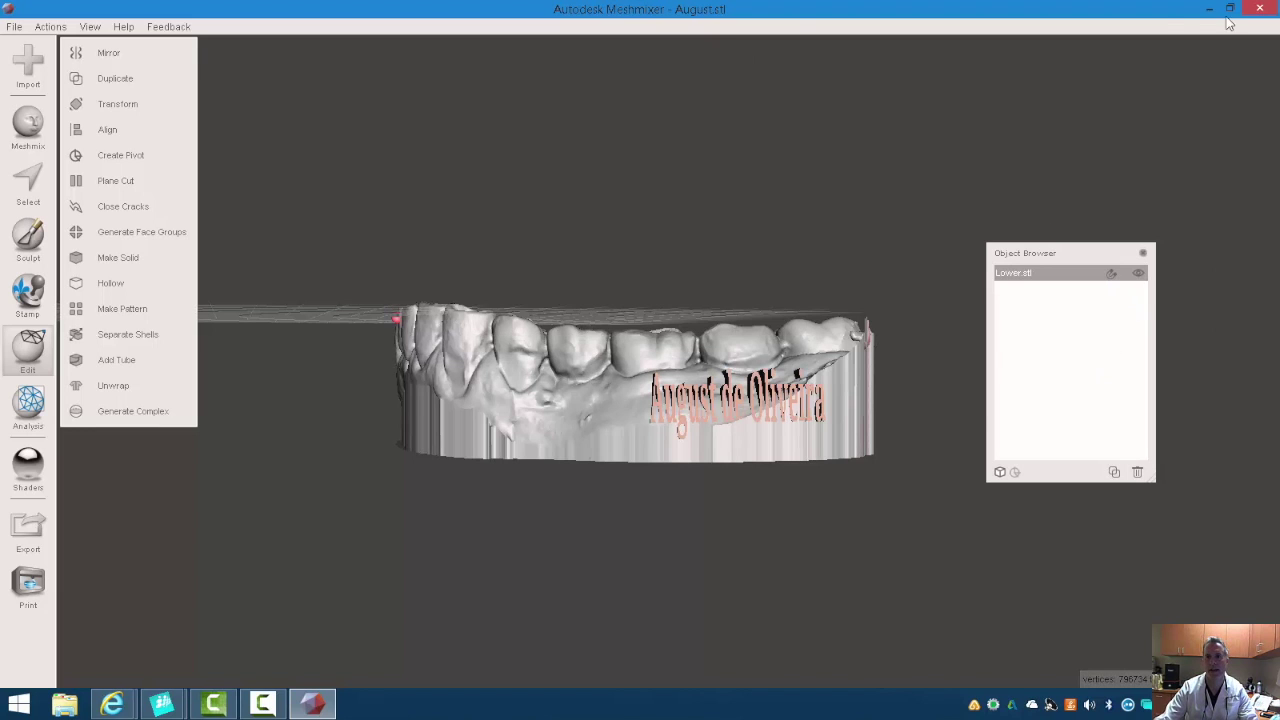
# - Restore the Meshmixer window to a smaller size and move it aside to uncover the desktop files
pyautogui.doubleClick(1145, 17)
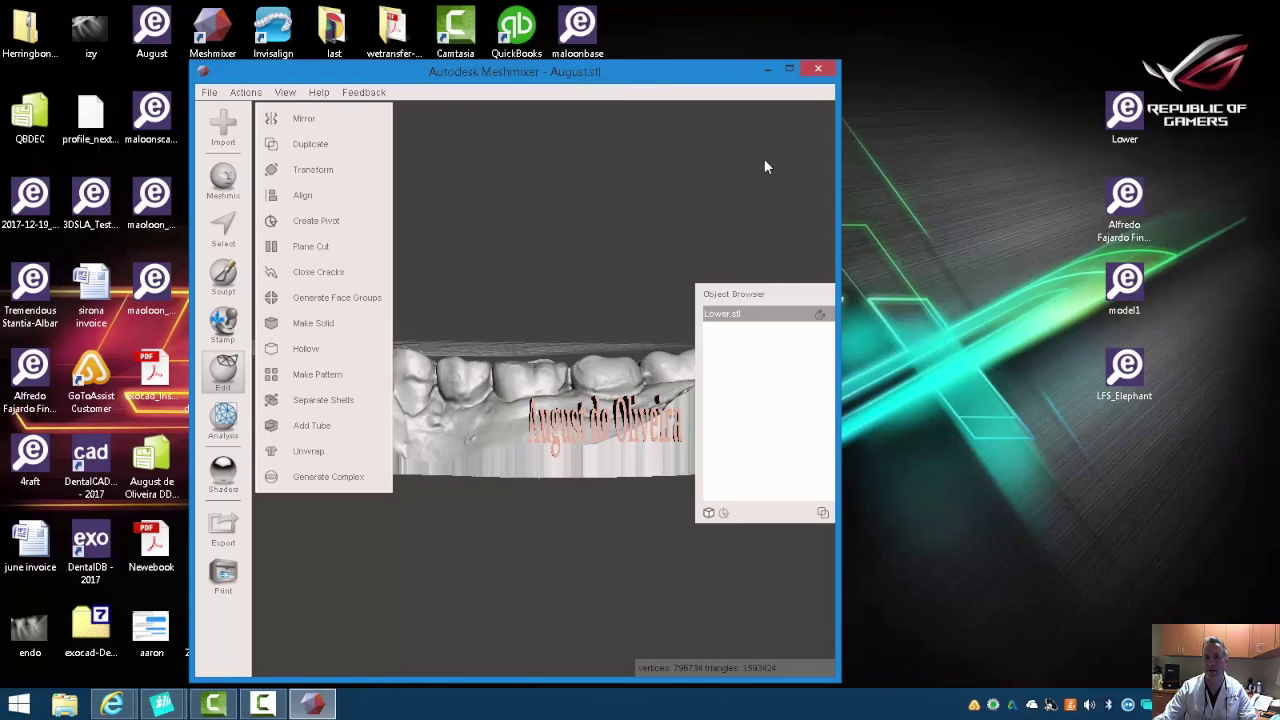
pyautogui.moveTo(737, 75); pyautogui.dragTo(1265, 101)
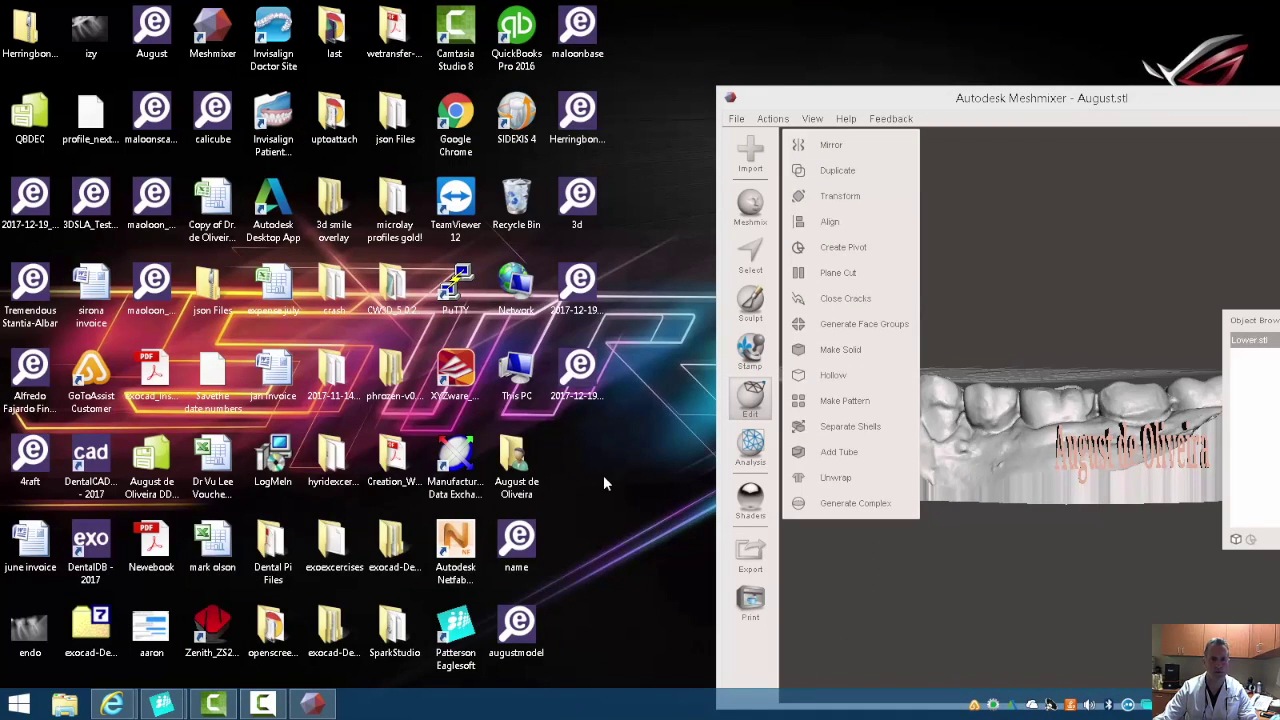
# - Import augustmodel.stl from the desktop, replacing the current unsaved mesh
pyautogui.click(750, 155)
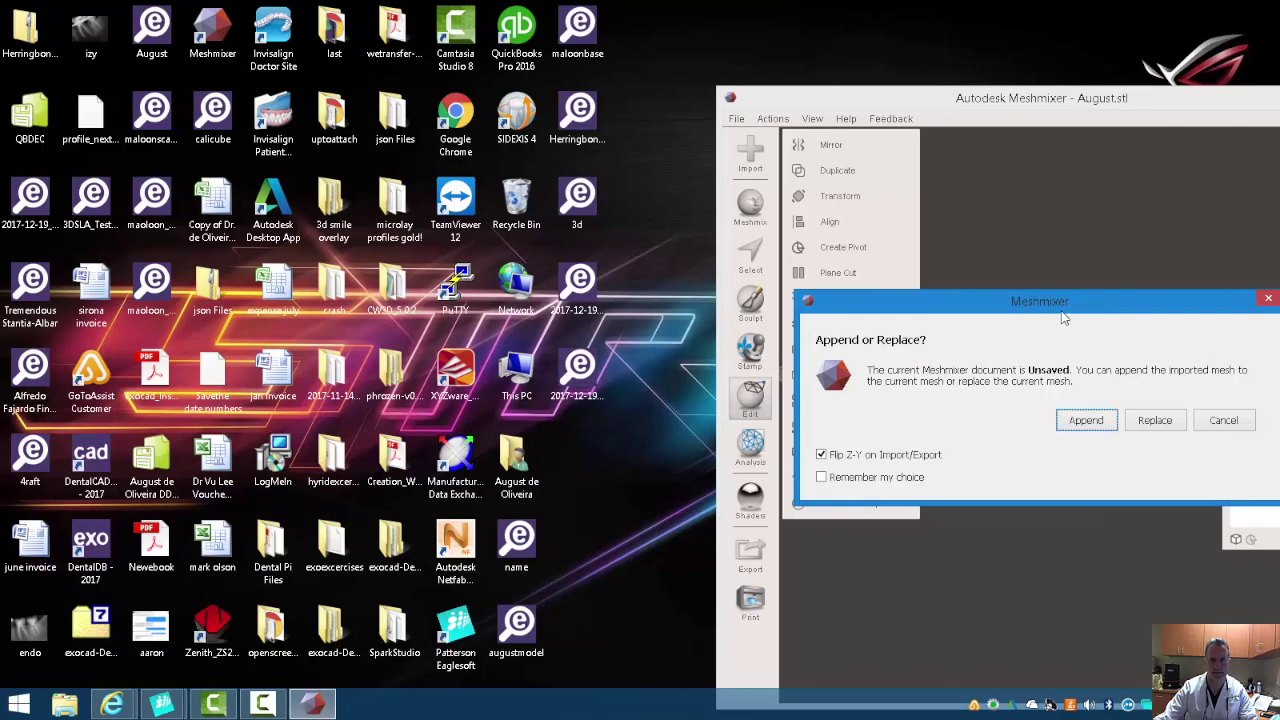
pyautogui.click(1168, 420)
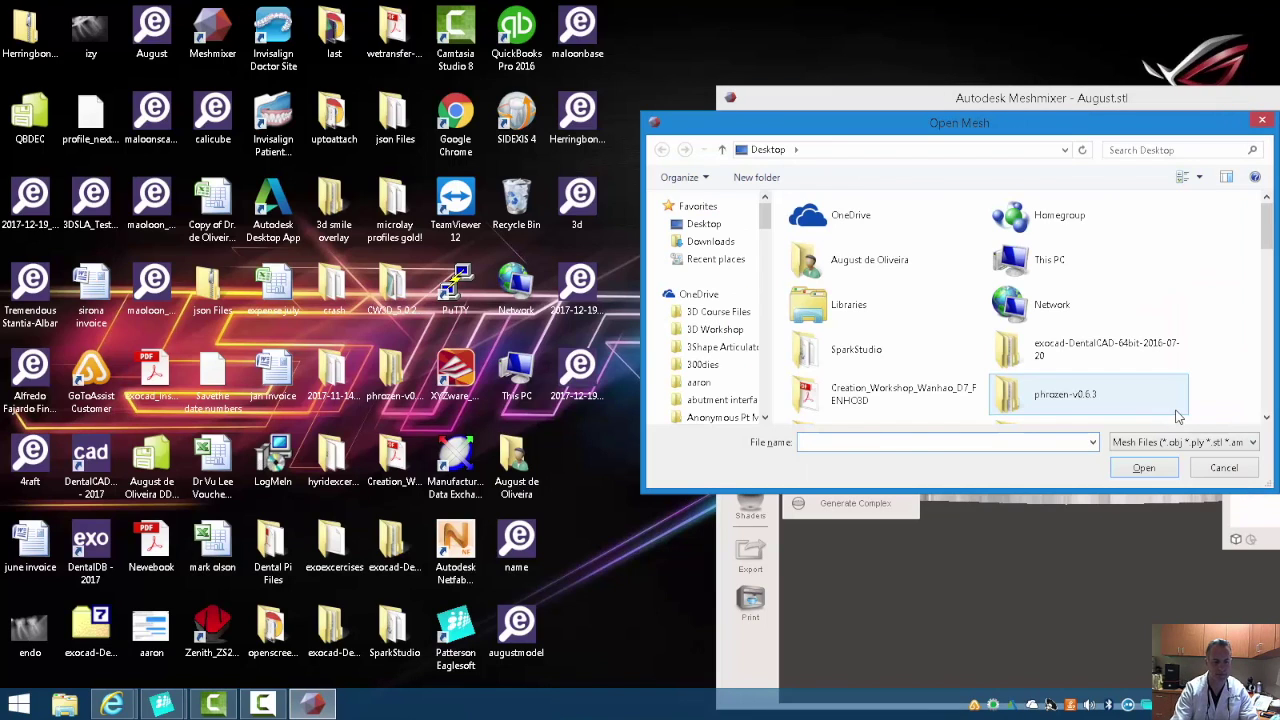
pyautogui.write('augus')
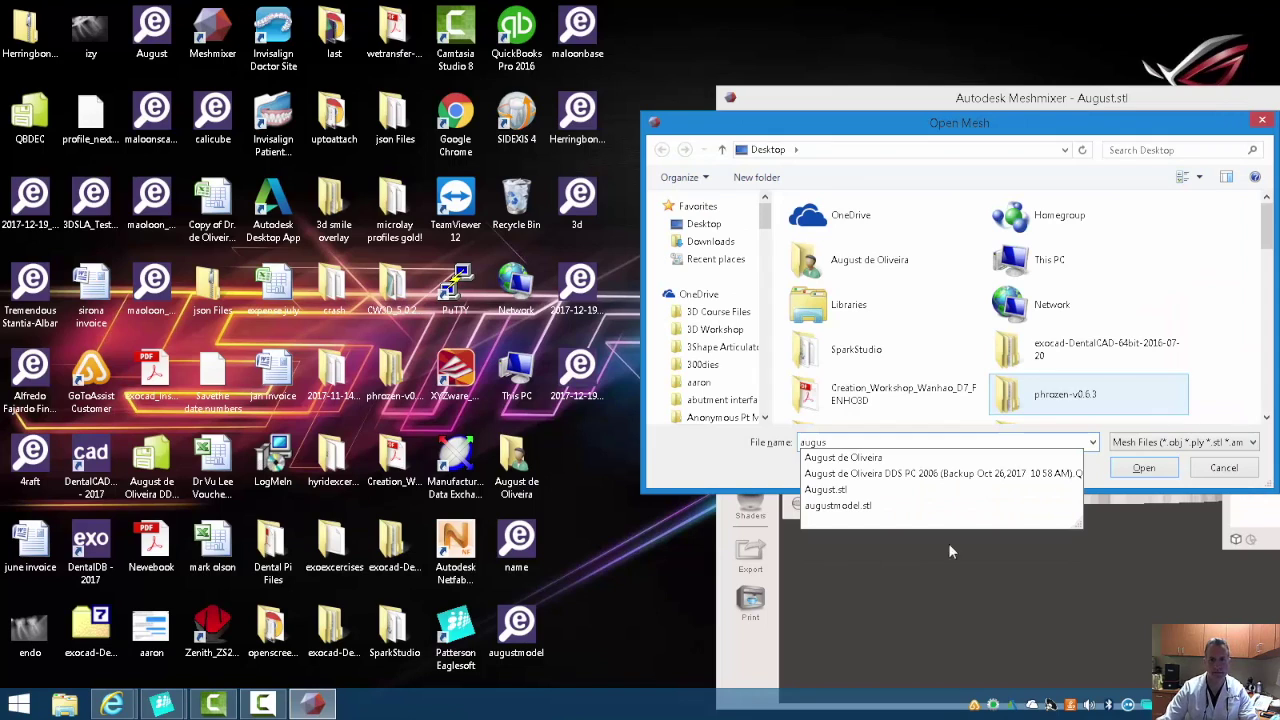
pyautogui.click(893, 510)
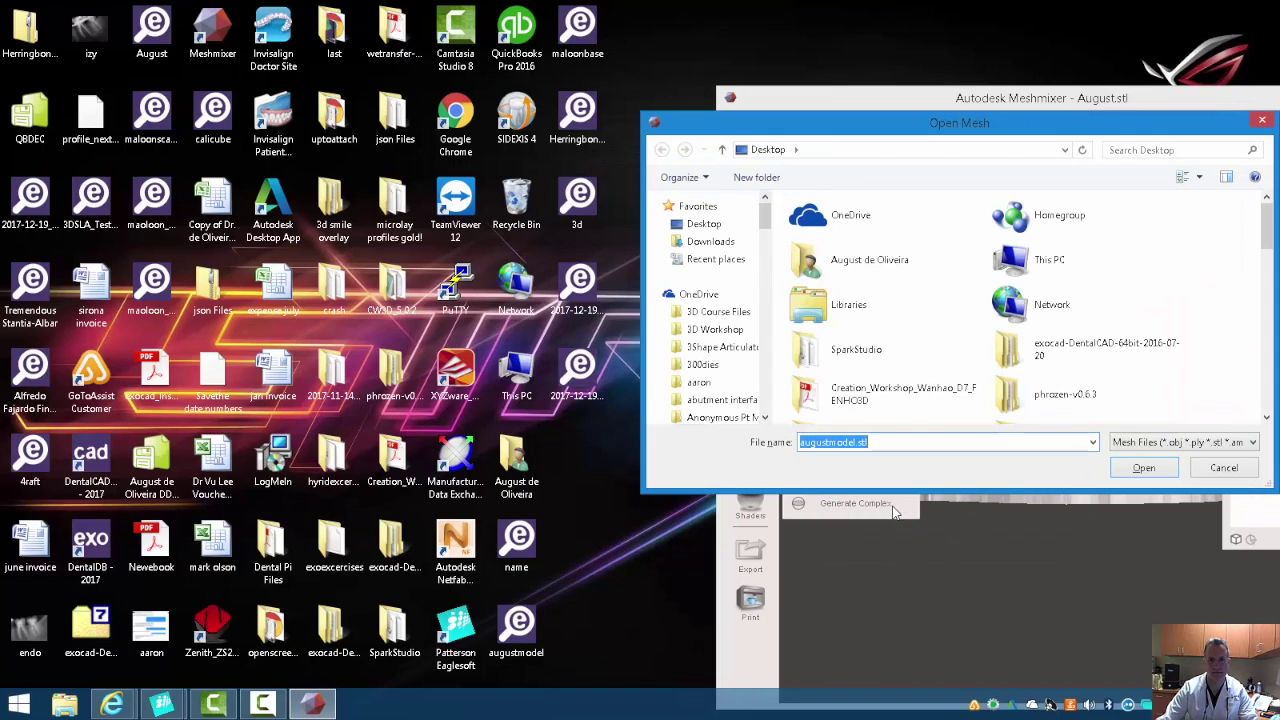
pyautogui.click(1140, 469)
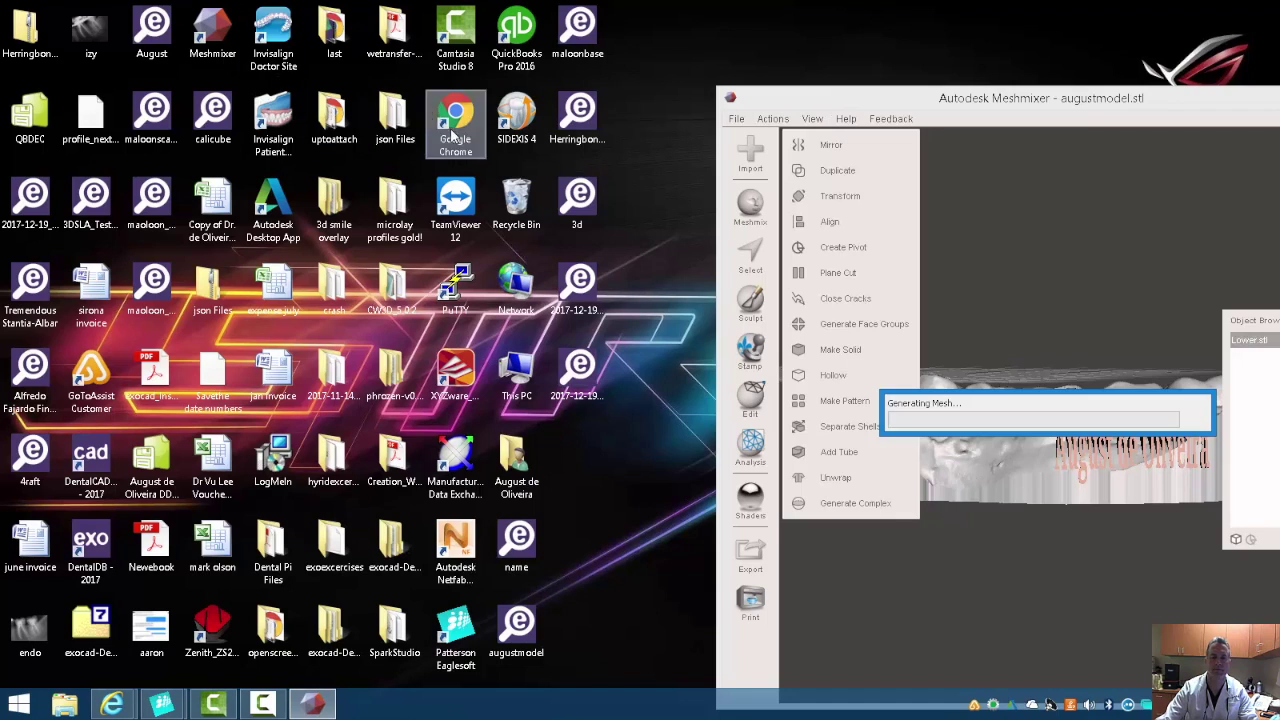
# - Move and maximize the Meshmixer window, and examine the imported arch and its side lettering from above
pyautogui.moveTo(845, 105); pyautogui.dragTo(279, 22)
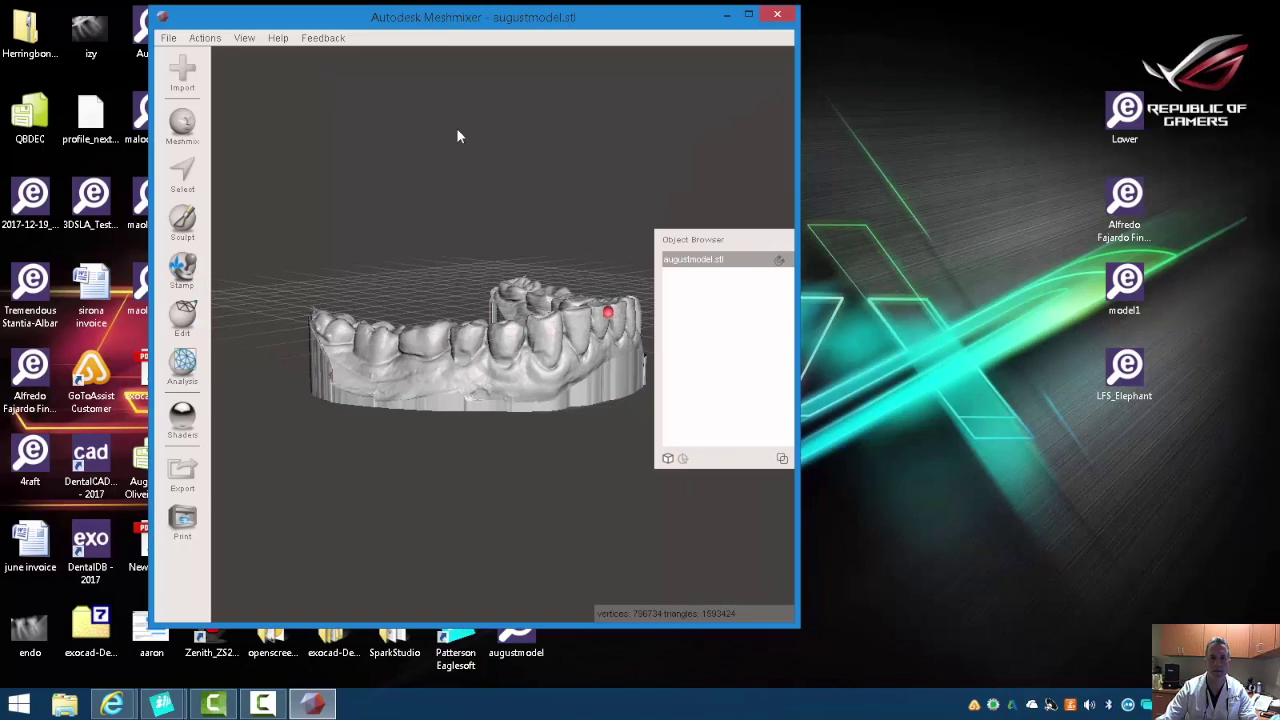
pyautogui.click(748, 14)
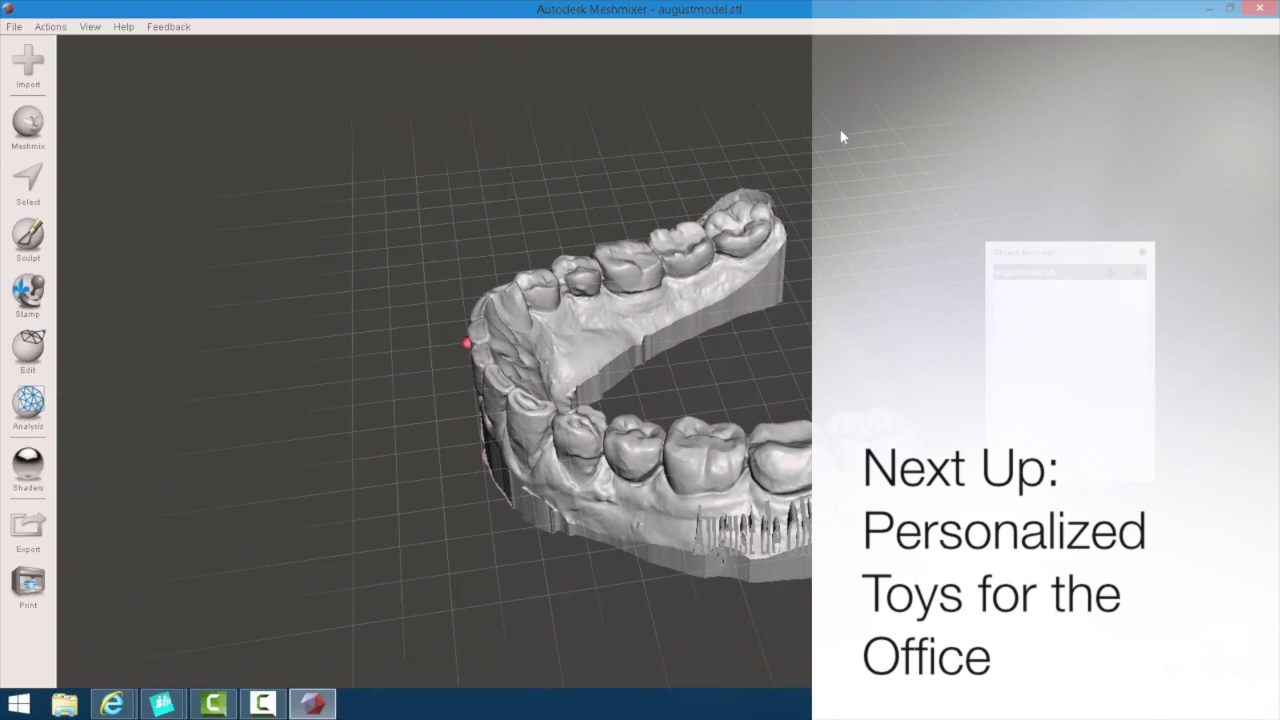
pyautogui.moveTo(840, 129); pyautogui.dragTo(845, 235, button='right')
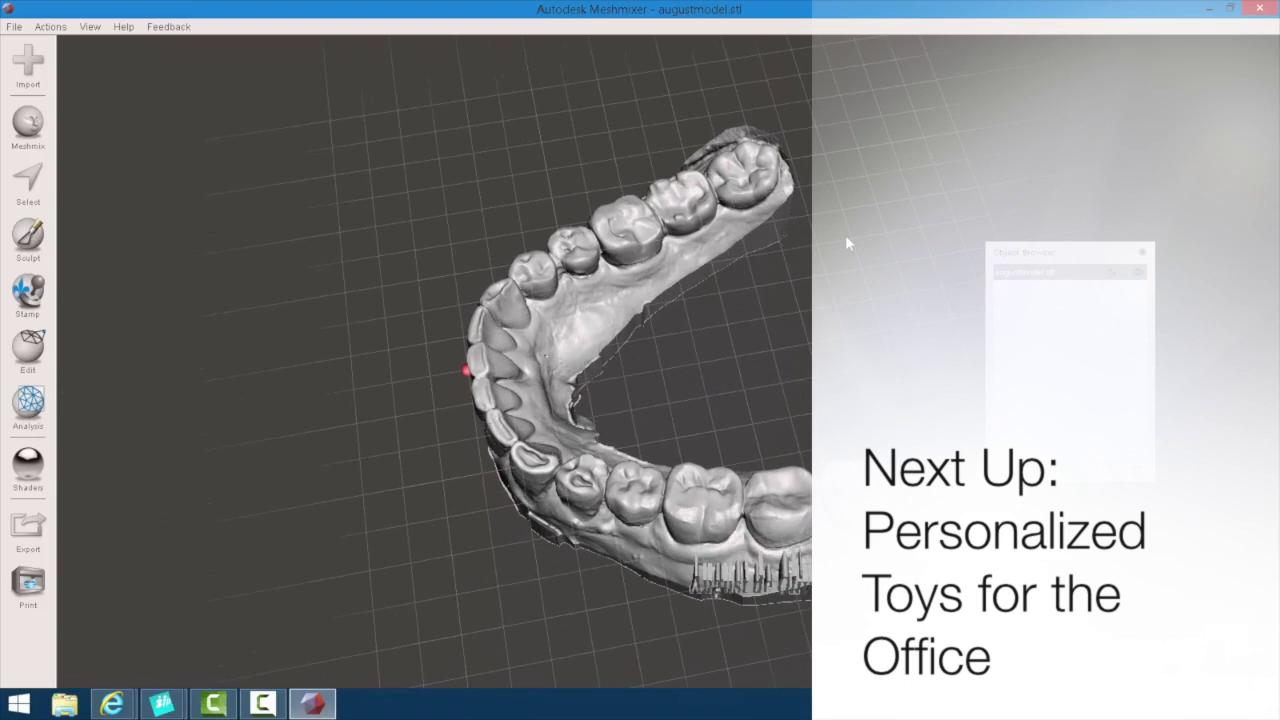
pyautogui.moveTo(120, 704)
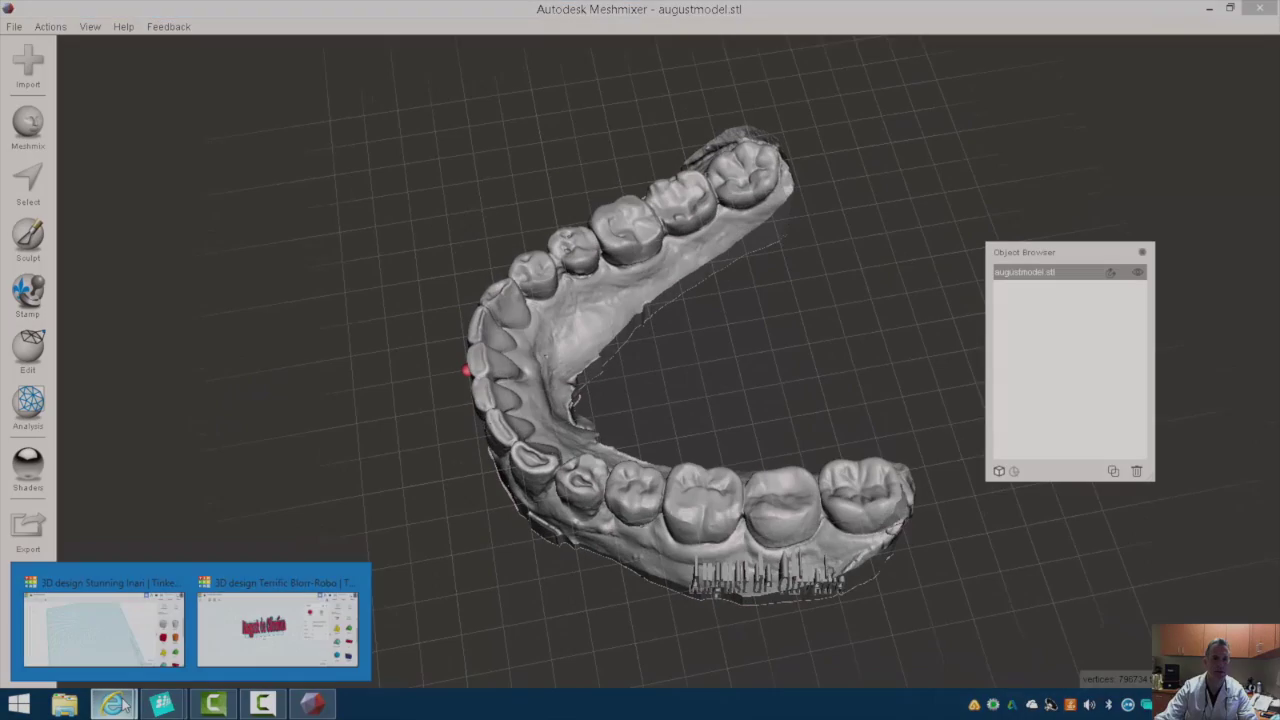